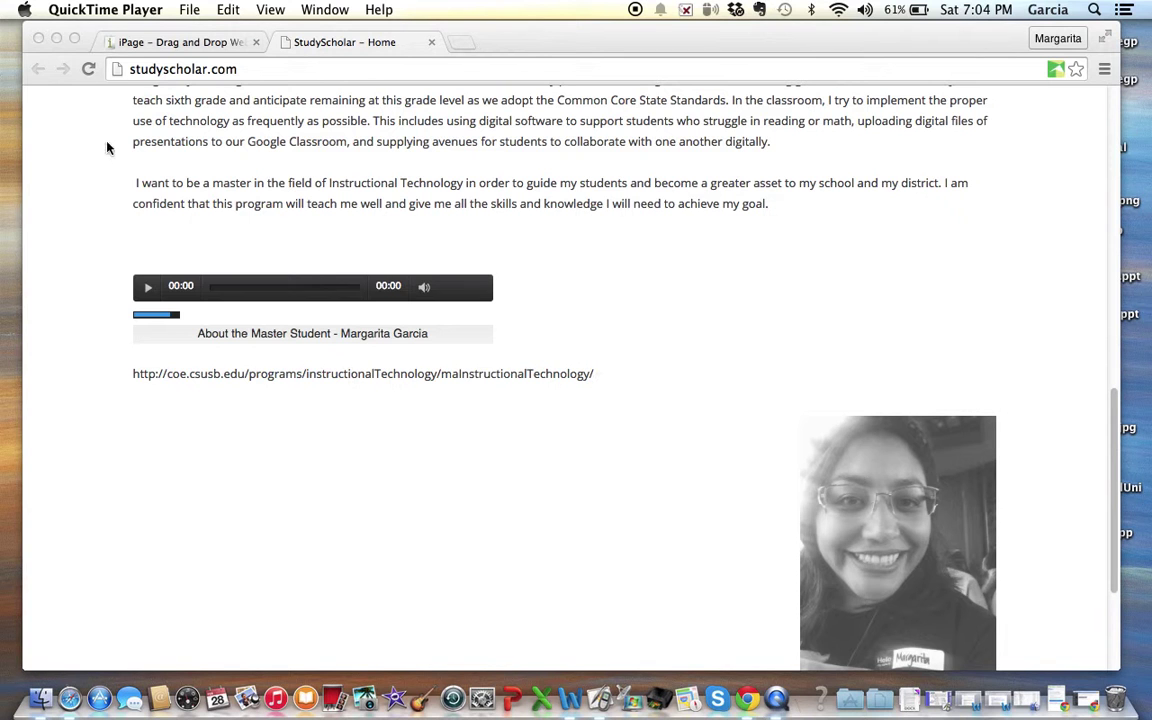
Review the About the Master Student section of the published home page down to the plain-text program URL
scroll(544, 287, "up", 8)
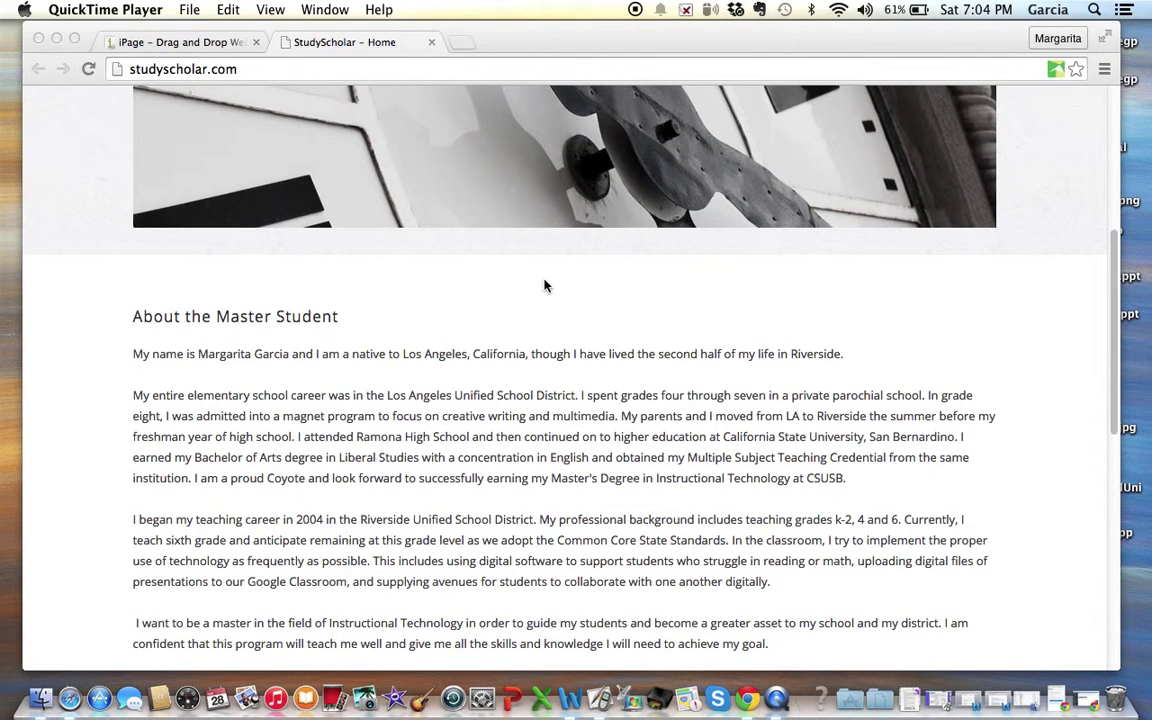
scroll(544, 287, "up", 2)
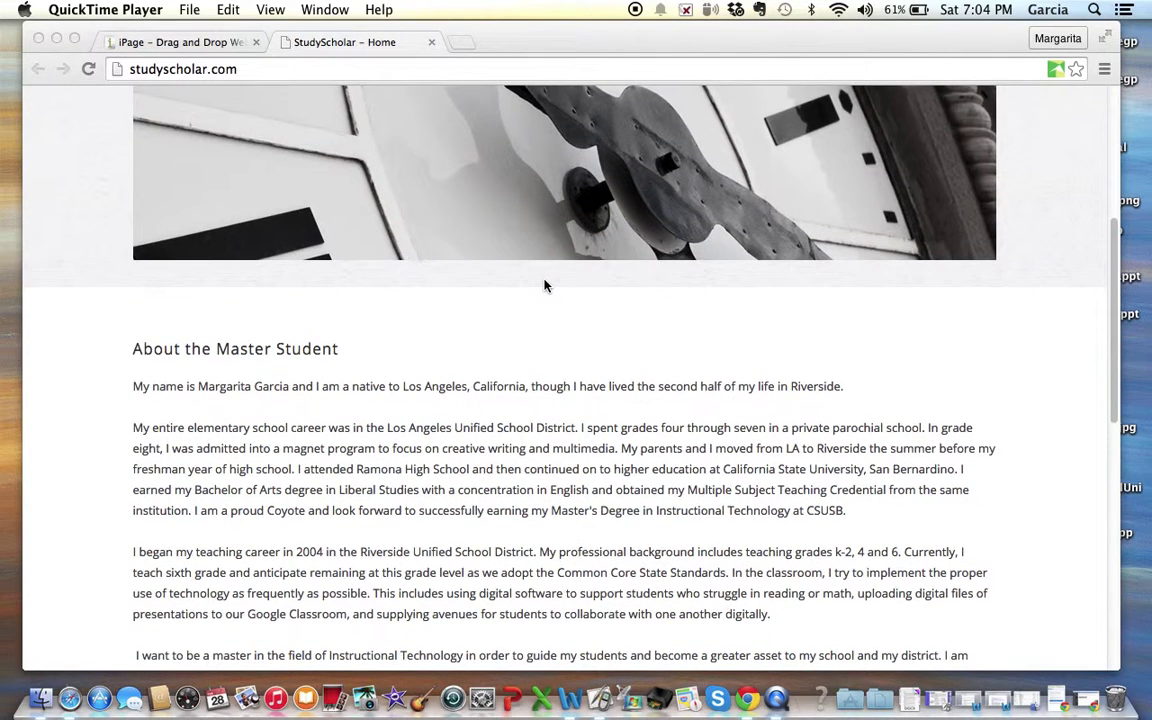
scroll(544, 287, "down", 3)
scroll(544, 287, "down", 2)
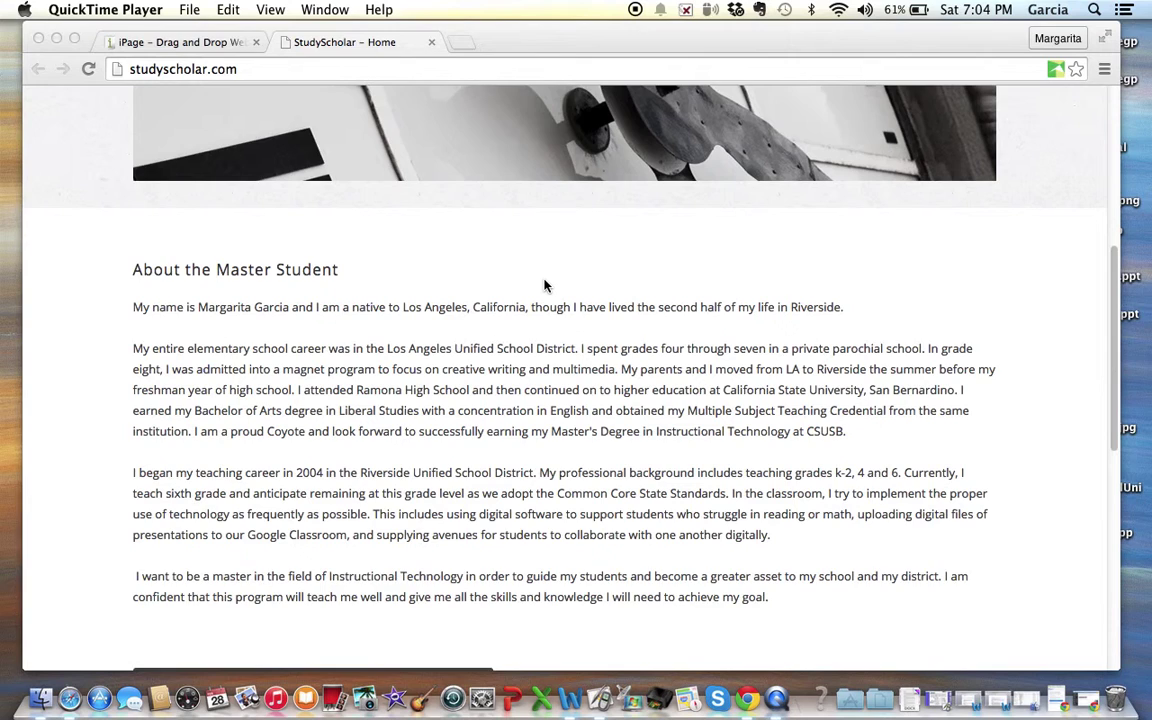
scroll(544, 287, "down", 5)
scroll(544, 287, "down", 8)
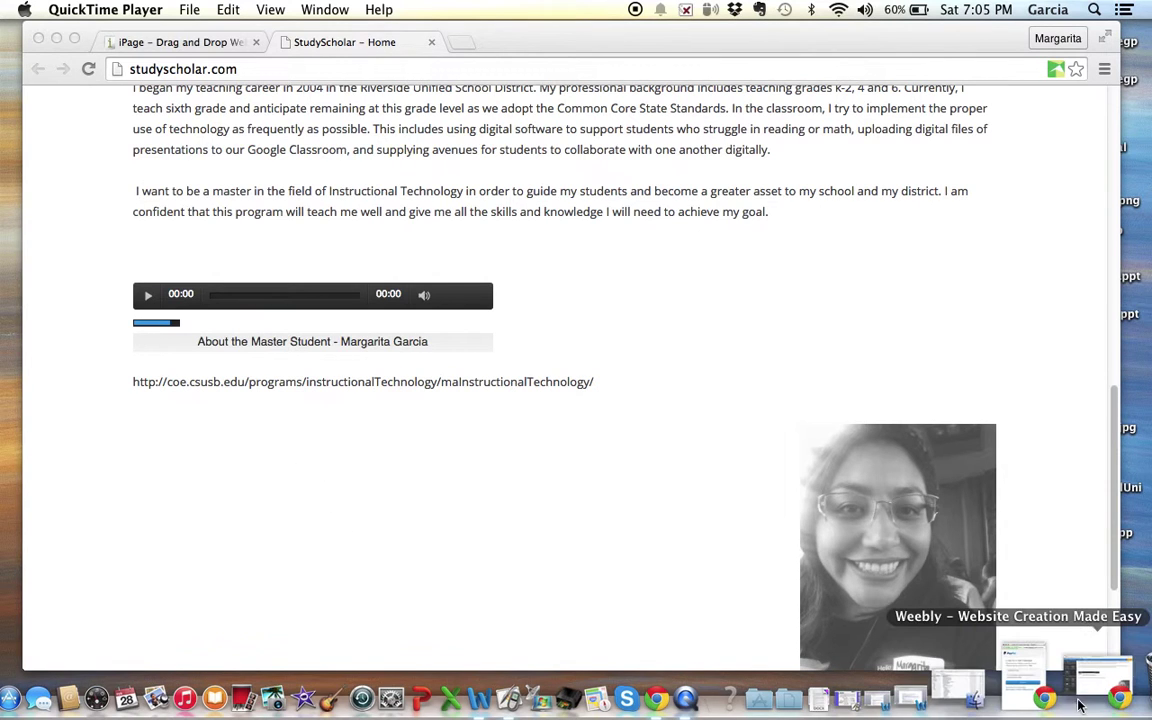
Switch to the Weebly editor and add the line "CSUSB Instructional Tech Program" below the plain-text program URL
left_click(1080, 706)
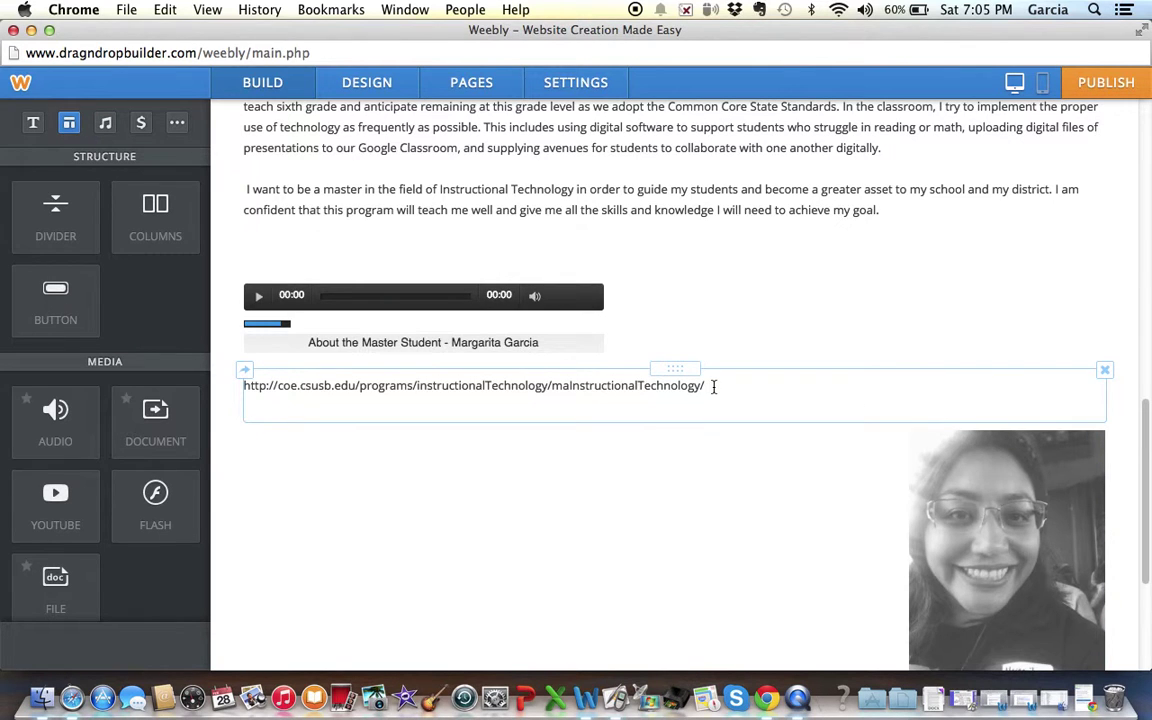
left_click(713, 386)
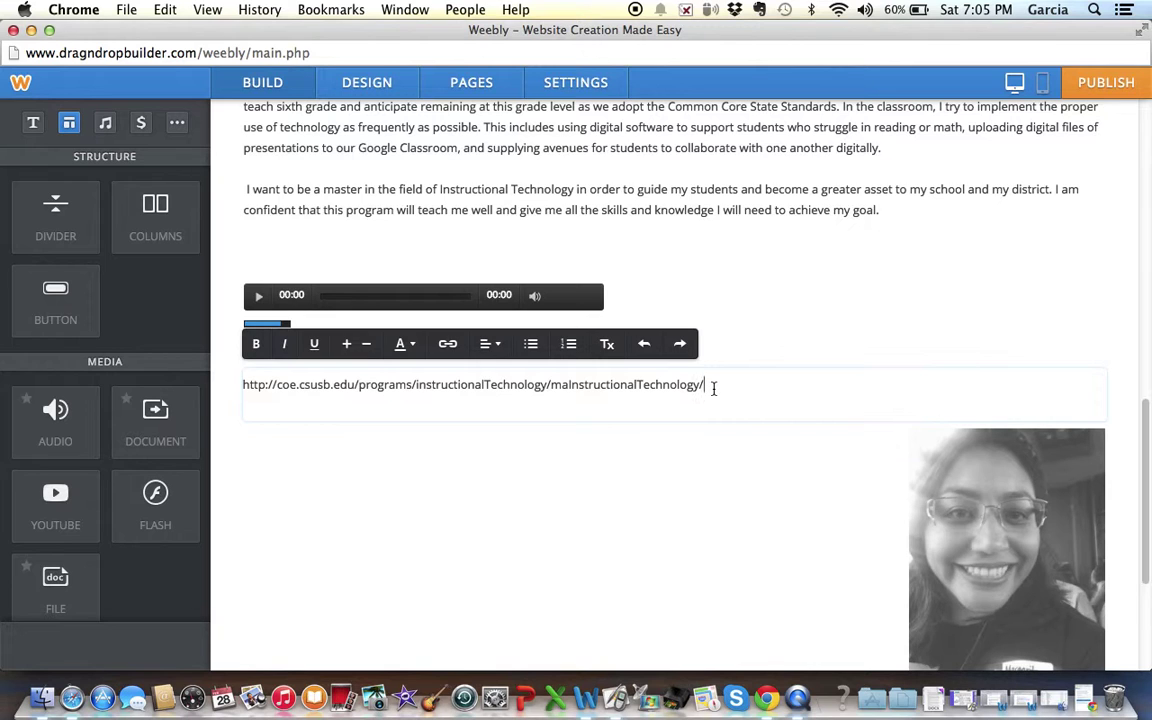
key("Return")
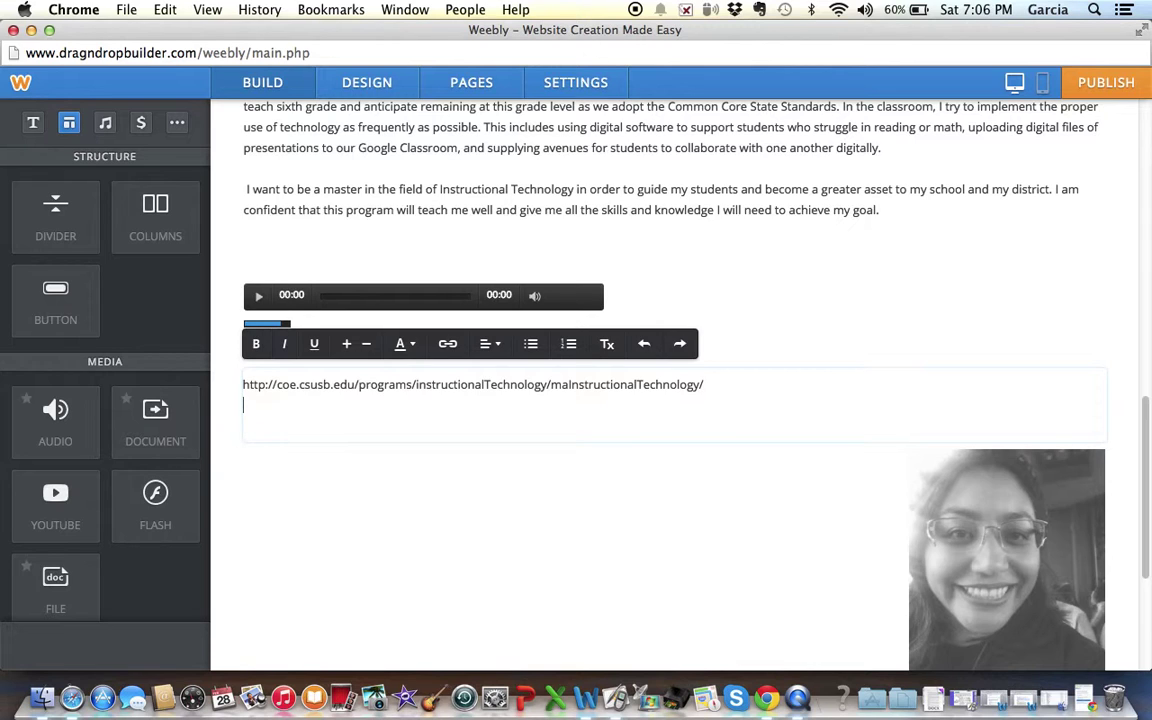
type("CSUSB Instt")
key("BackSpace")
type("ructional ")
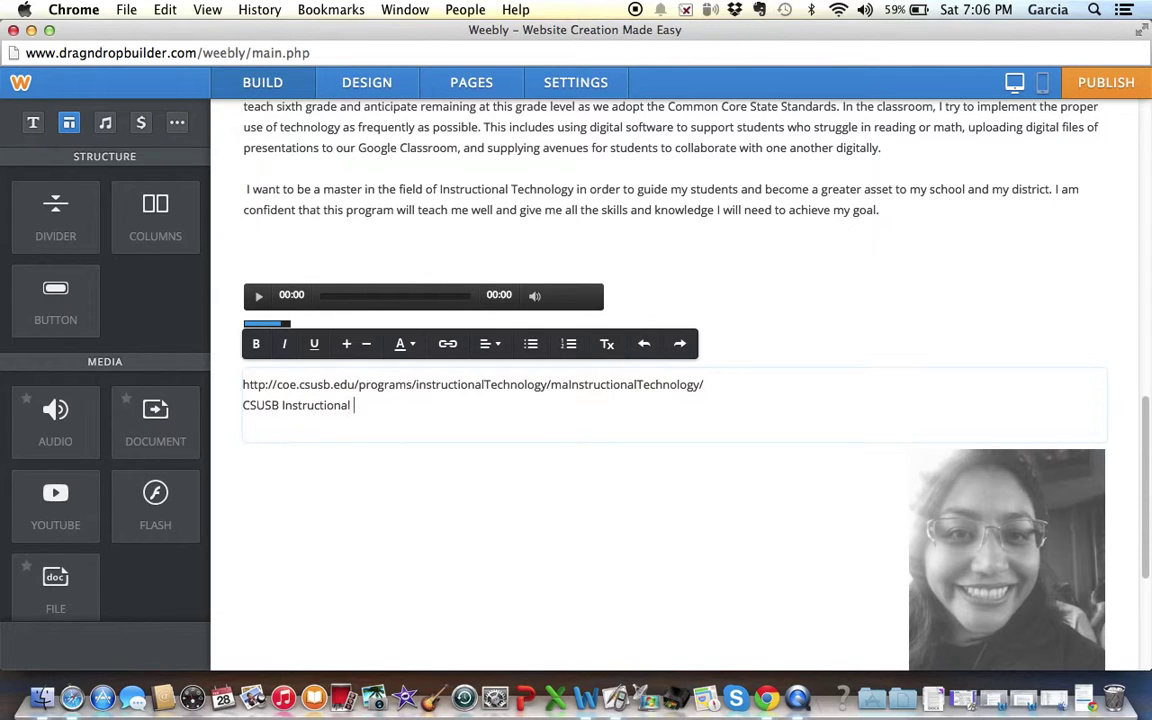
type("Tech Program")
left_click_drag(432, 406, 231, 395)
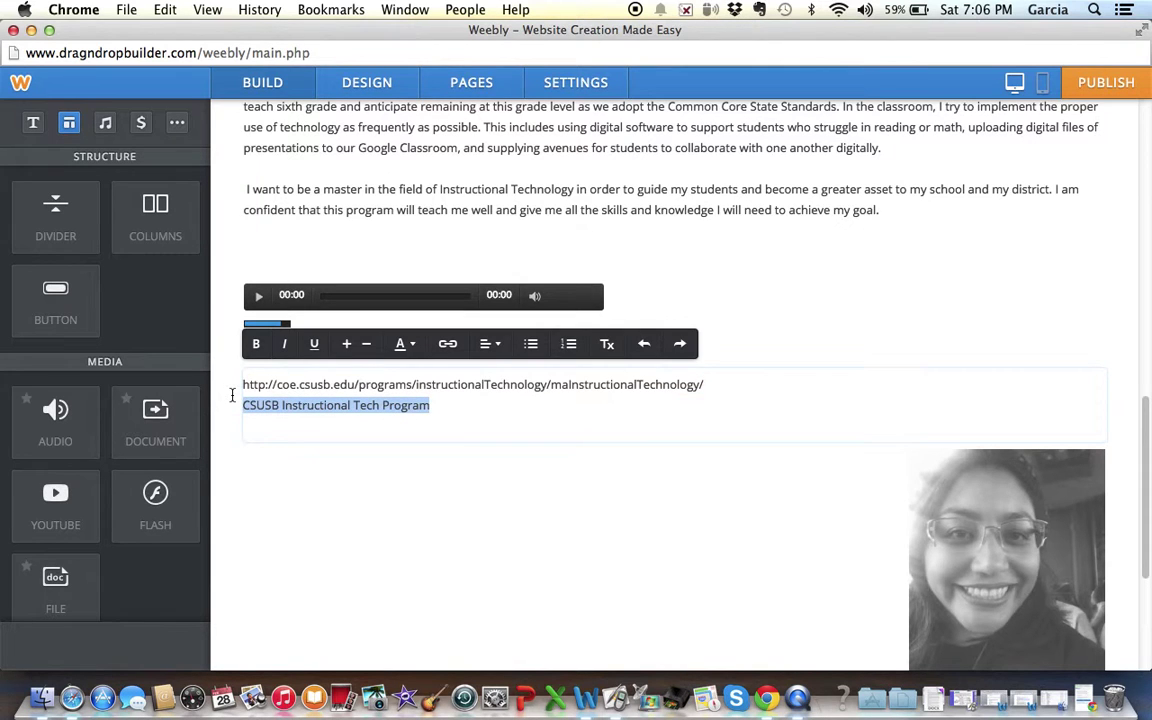
left_click(447, 345)
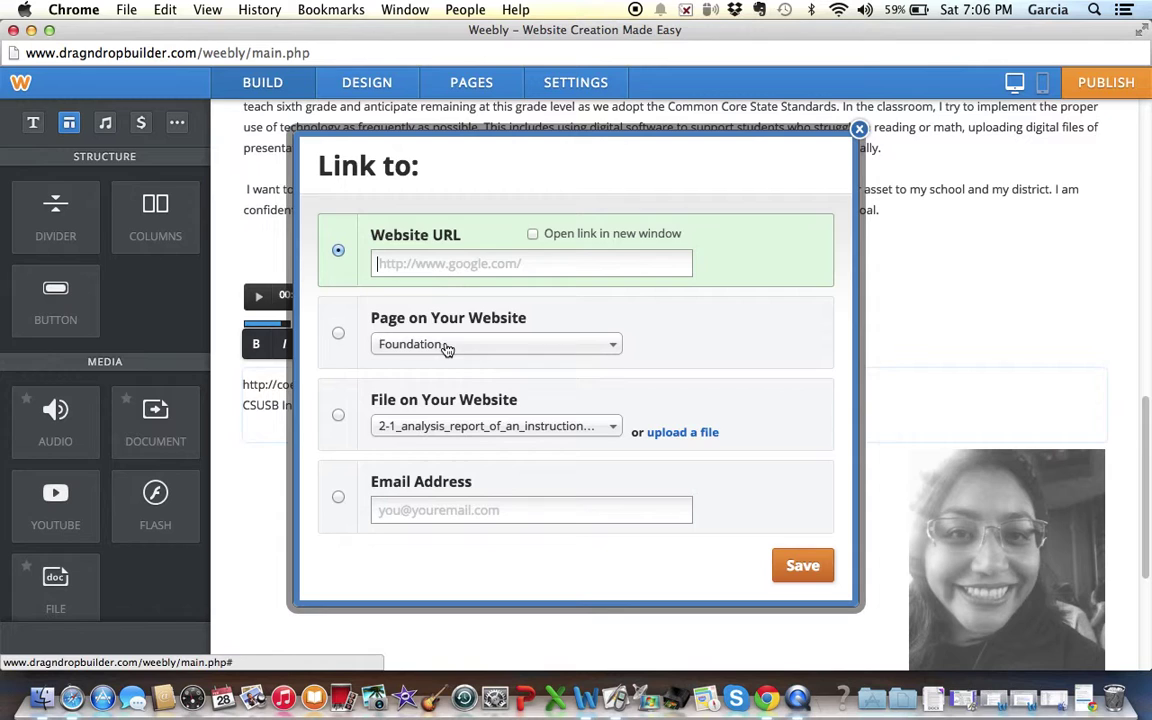
left_click(533, 234)
left_click(622, 264)
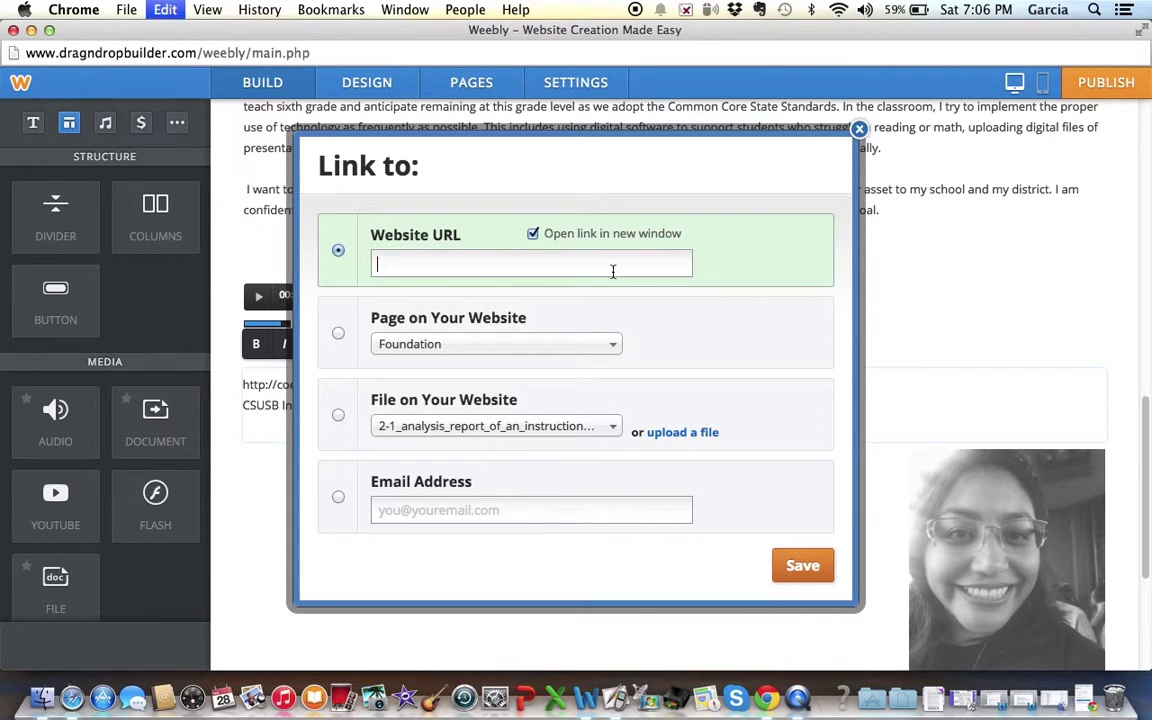
key("super+v")
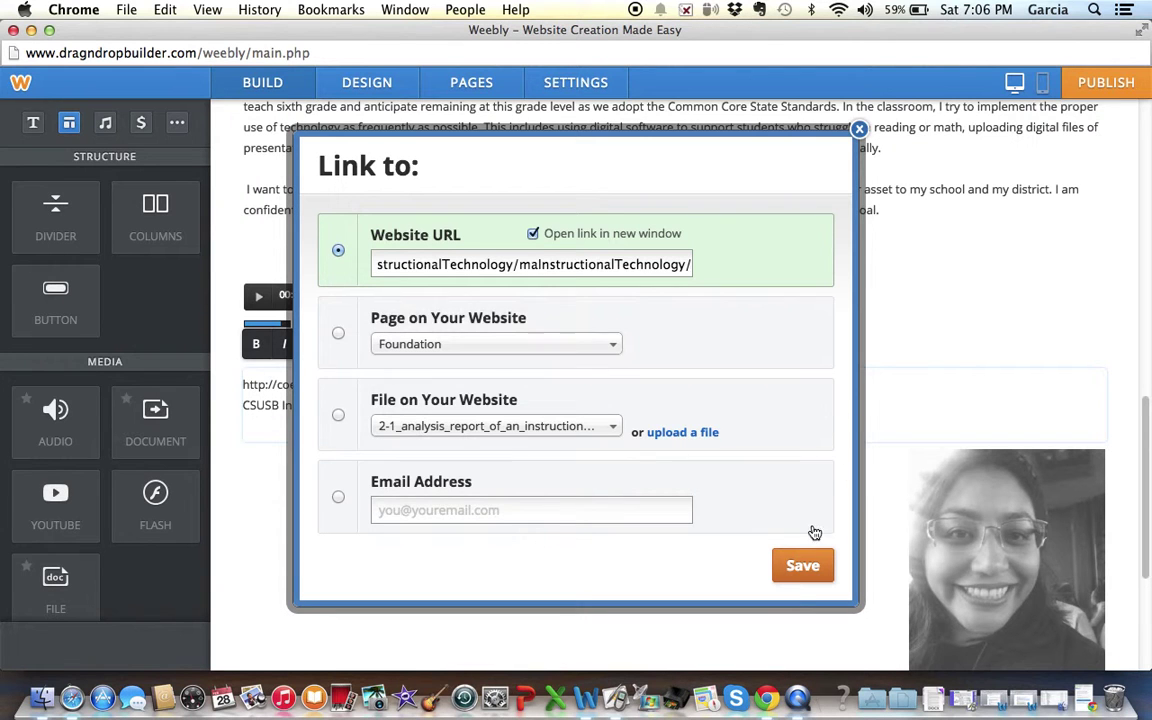
left_click(797, 572)
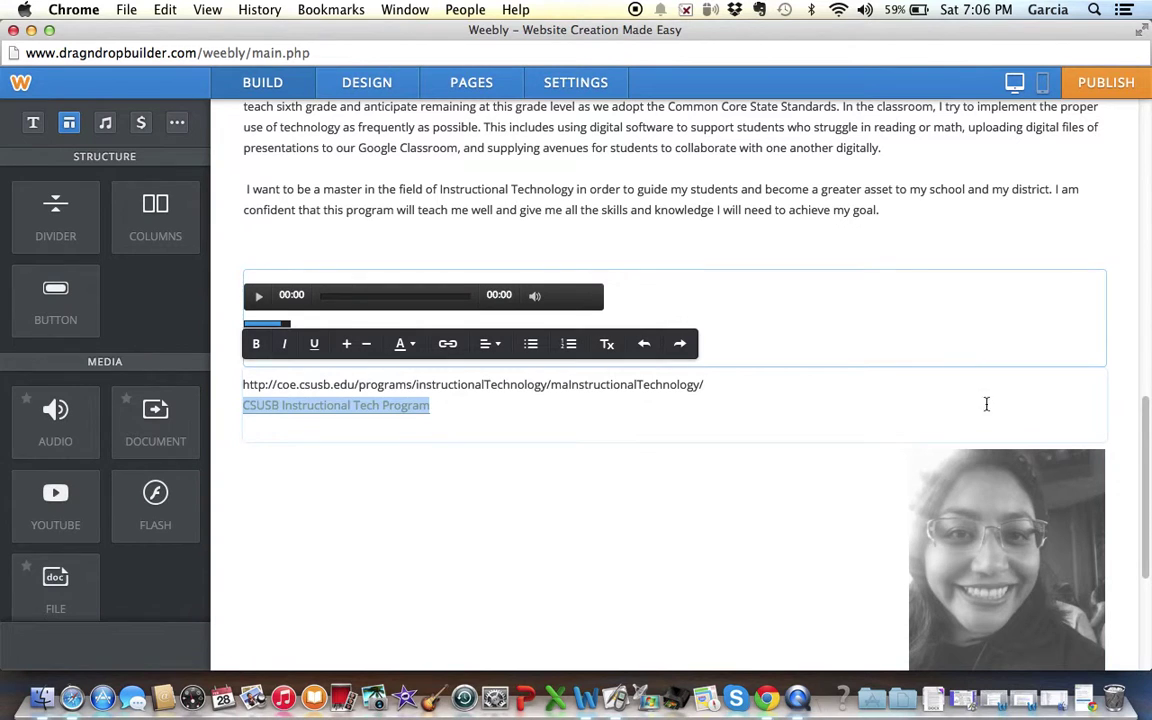
left_click(1123, 427)
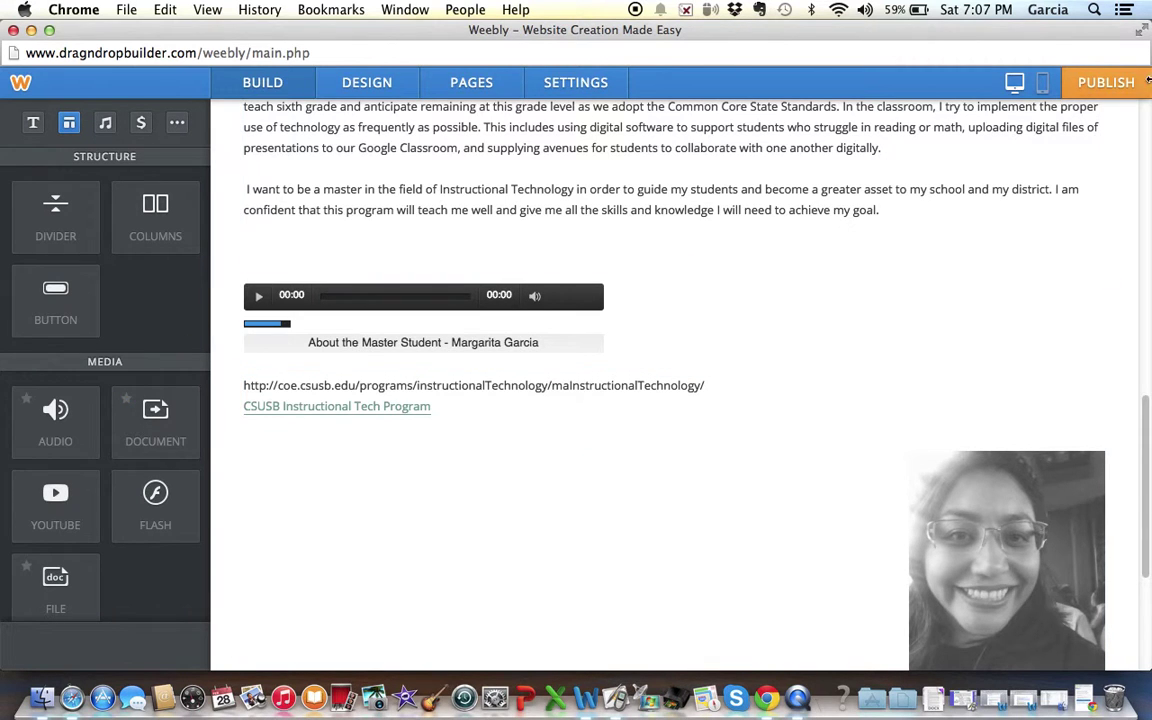
Publish the website and put the editor window away to get back to the live site
left_click(1117, 90)
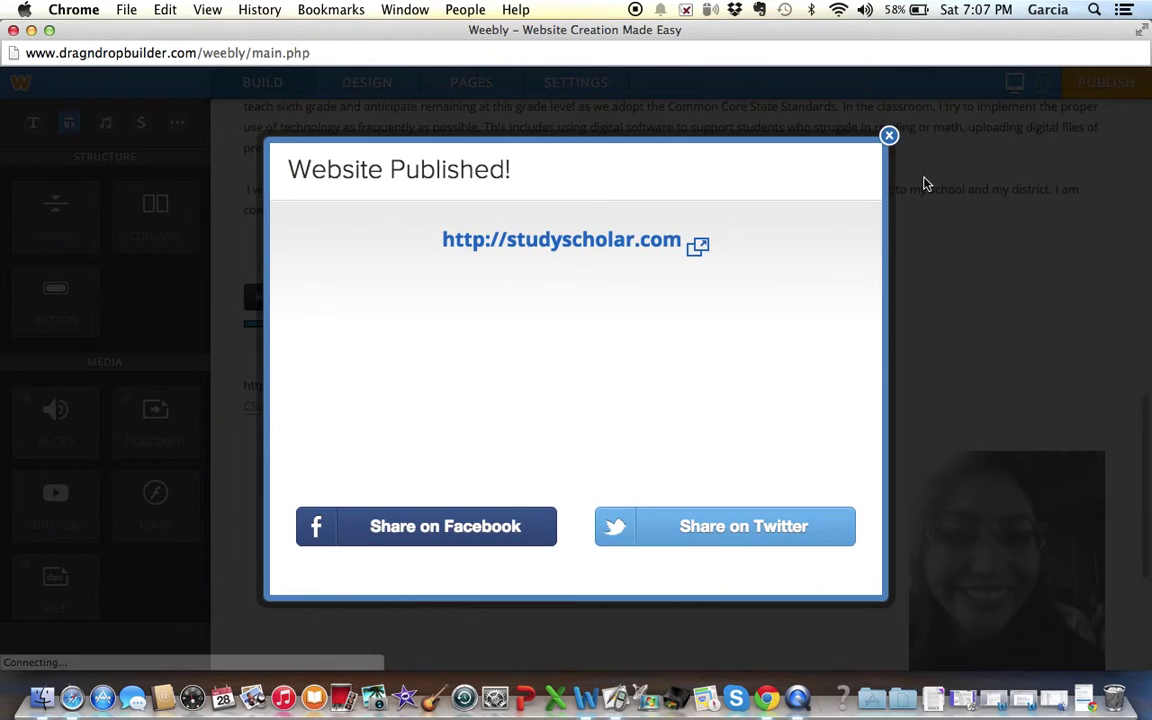
left_click(889, 135)
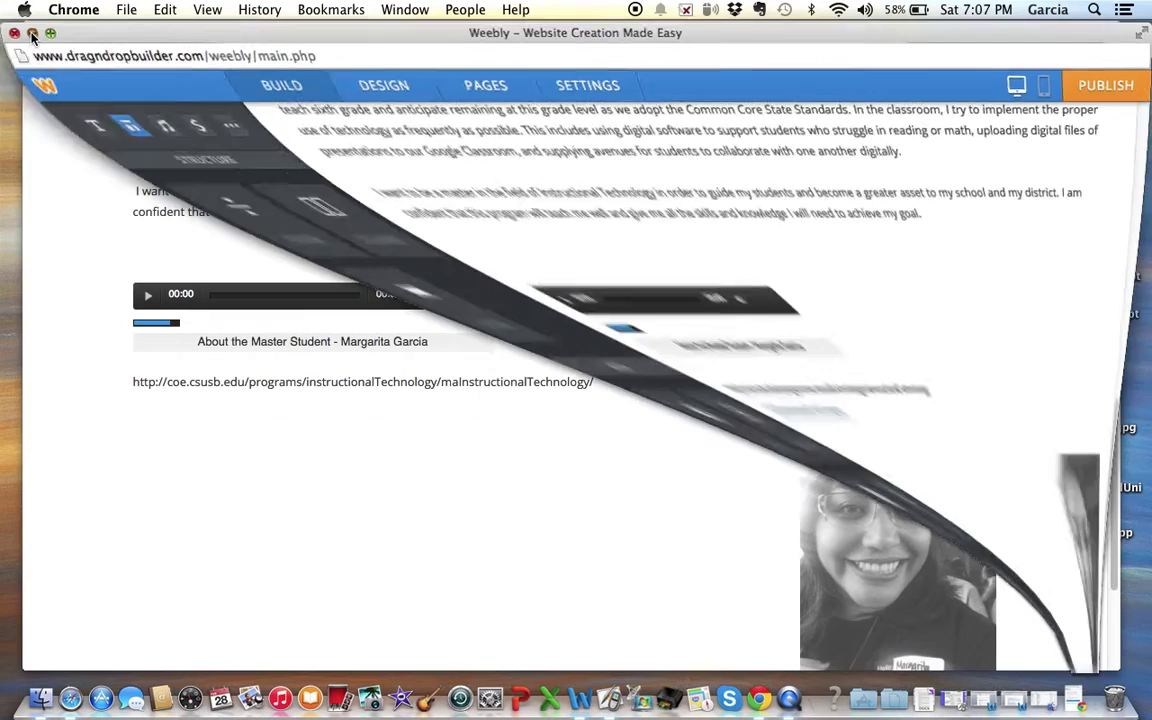
left_click(14, 28)
Reload the live StudyScholar page, test the CSUSB Instructional Tech Program link, and close the page it opens
left_click(87, 68)
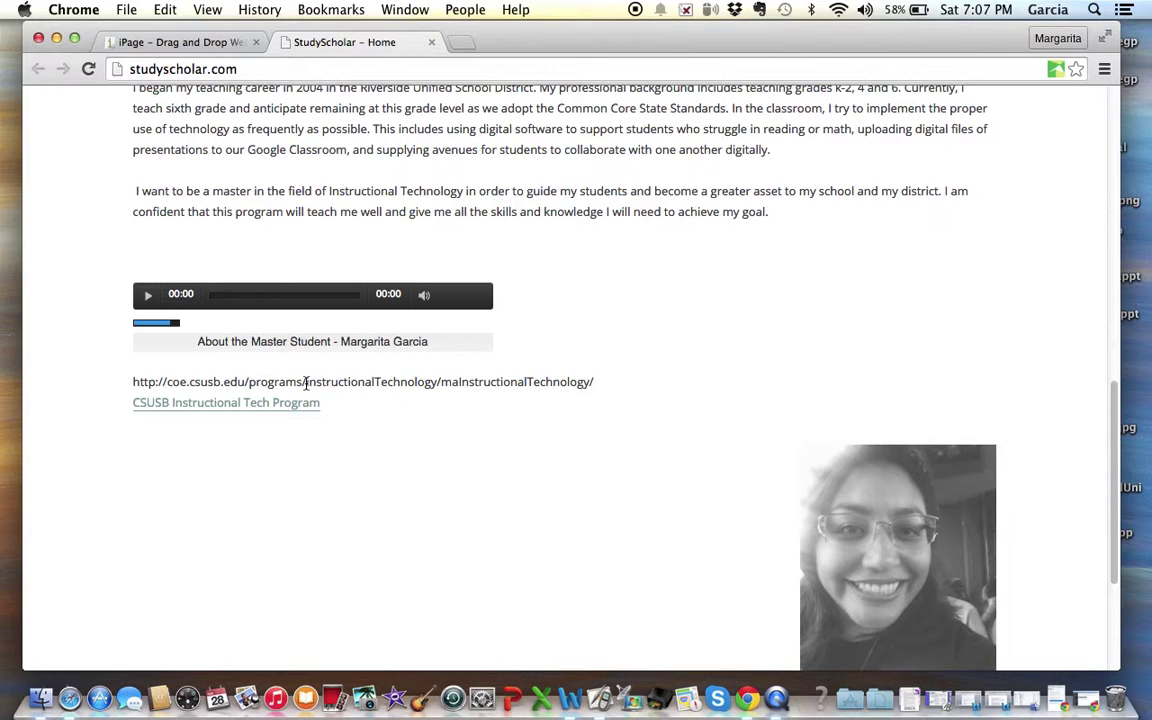
left_click(222, 405)
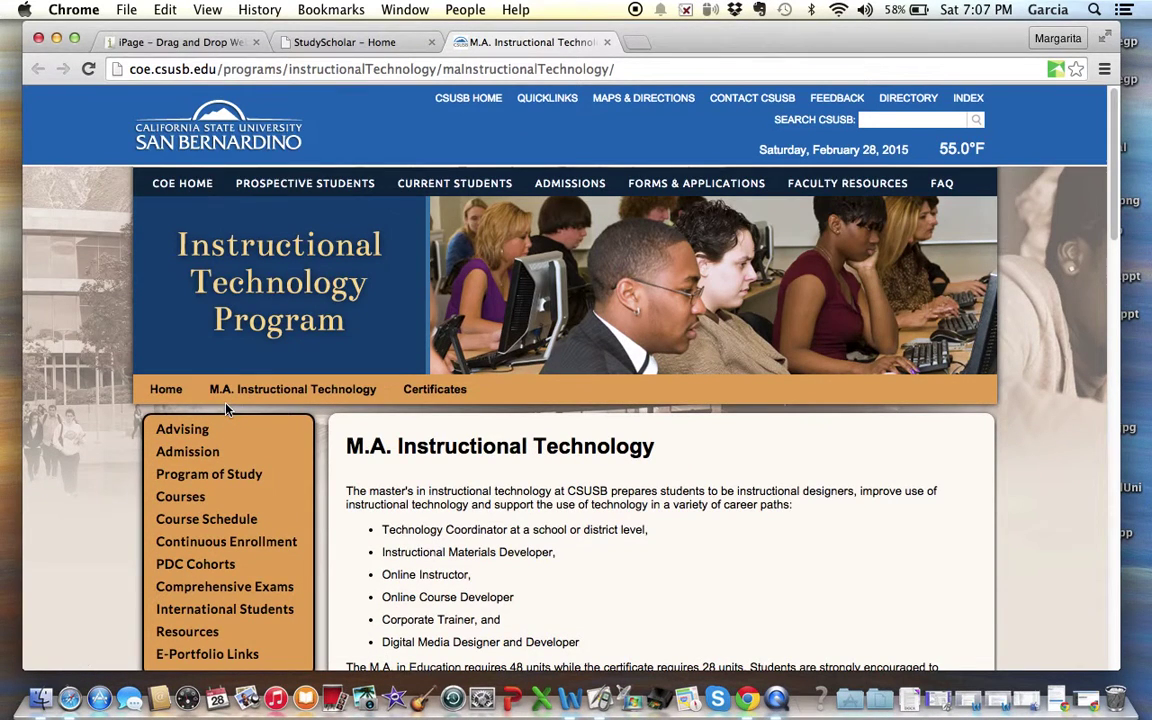
left_click(606, 42)
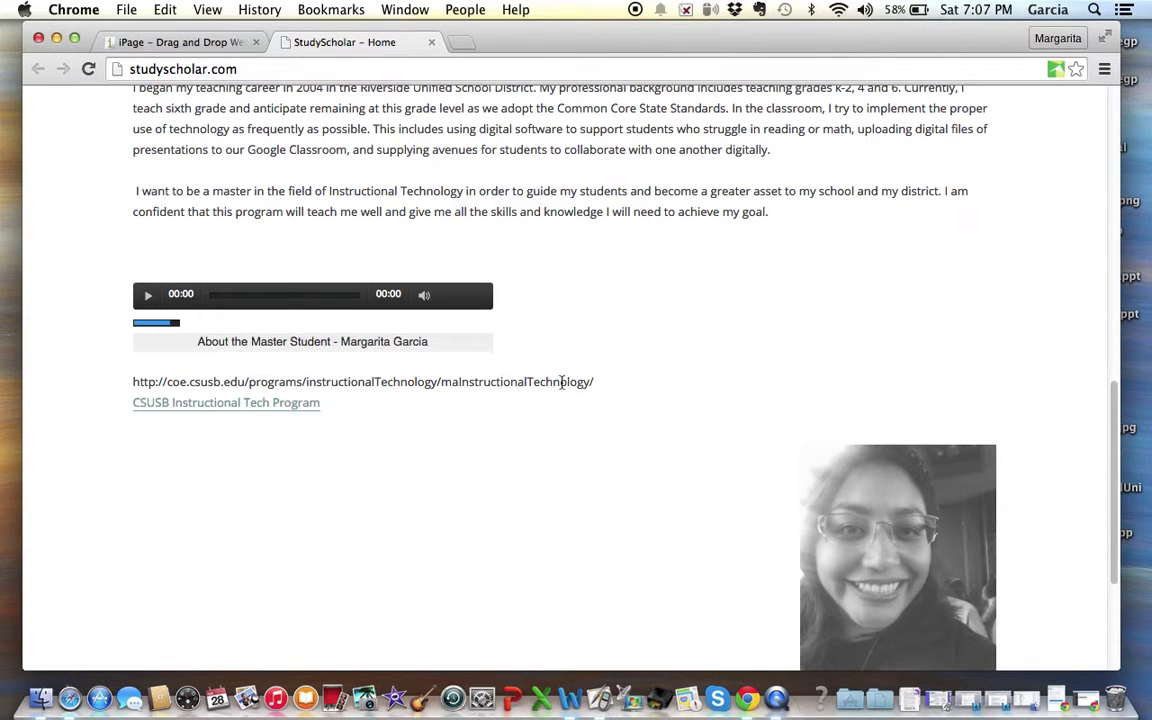
Return to the Weebly editor and place a Button element between the audio player and the program URL text
left_click(1088, 690)
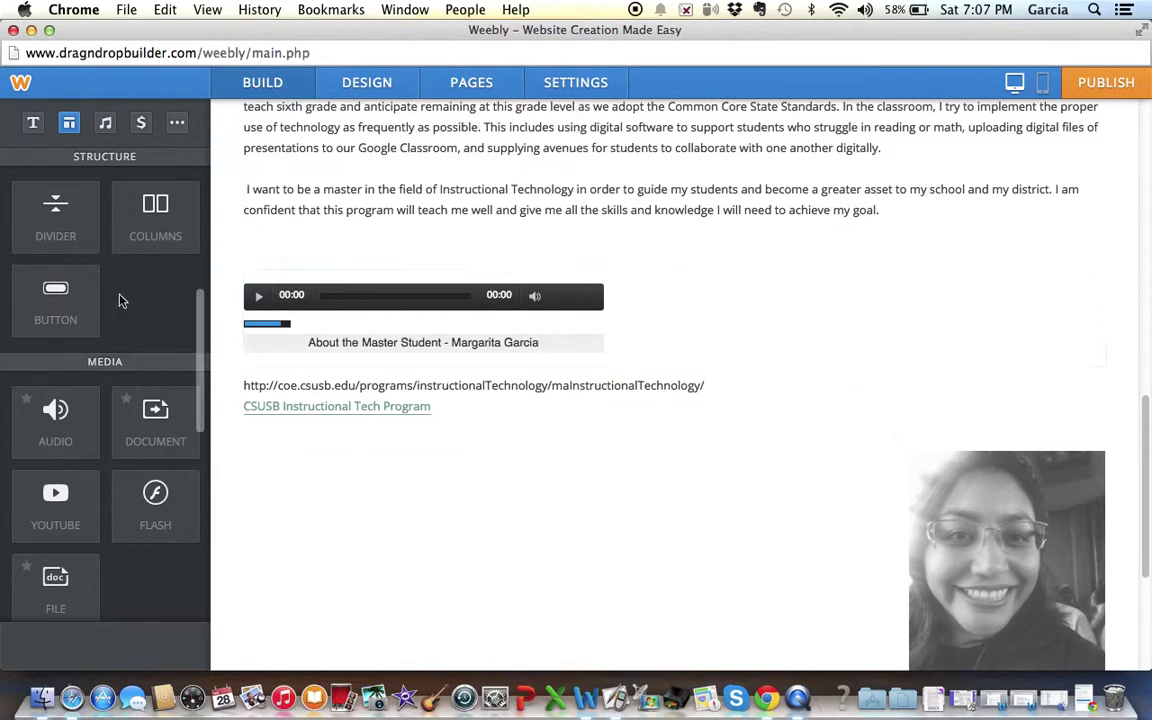
left_click(33, 126)
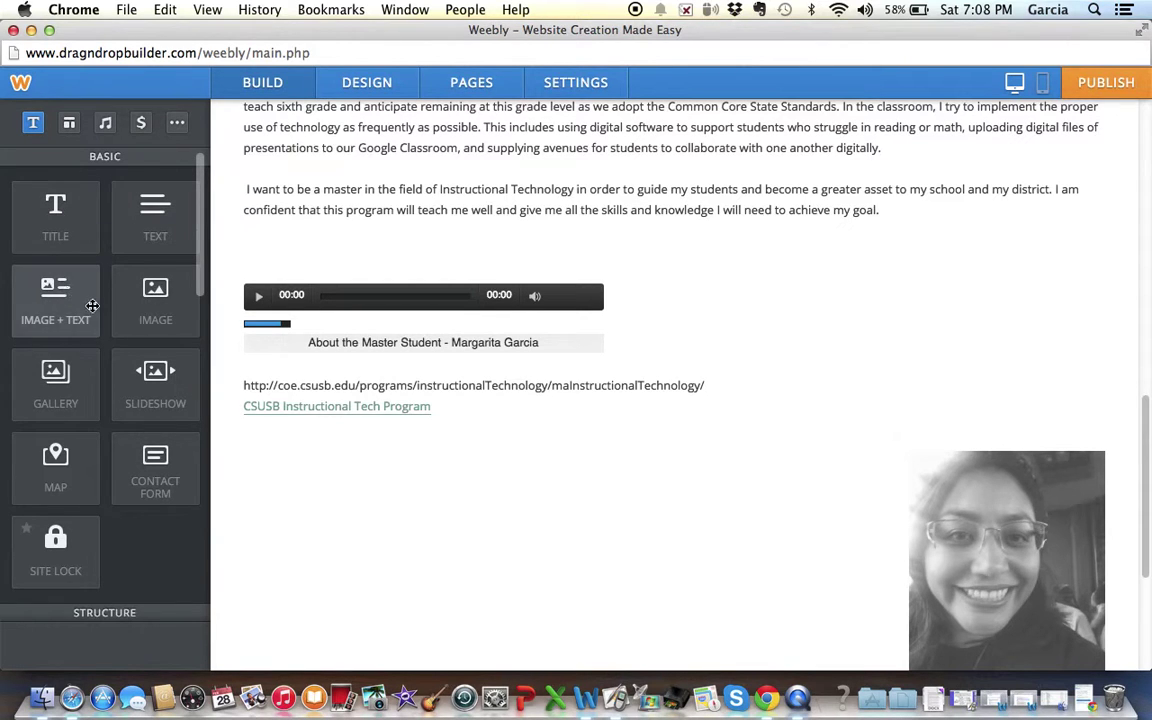
left_click(69, 128)
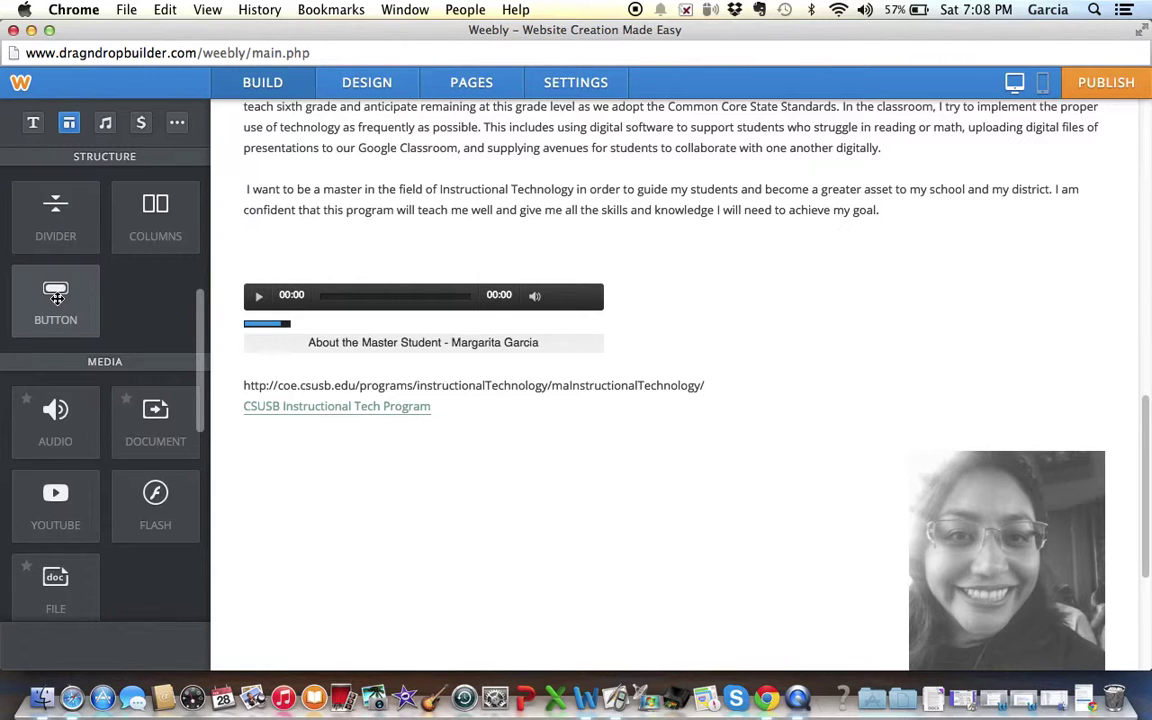
left_click_drag(57, 297, 302, 399)
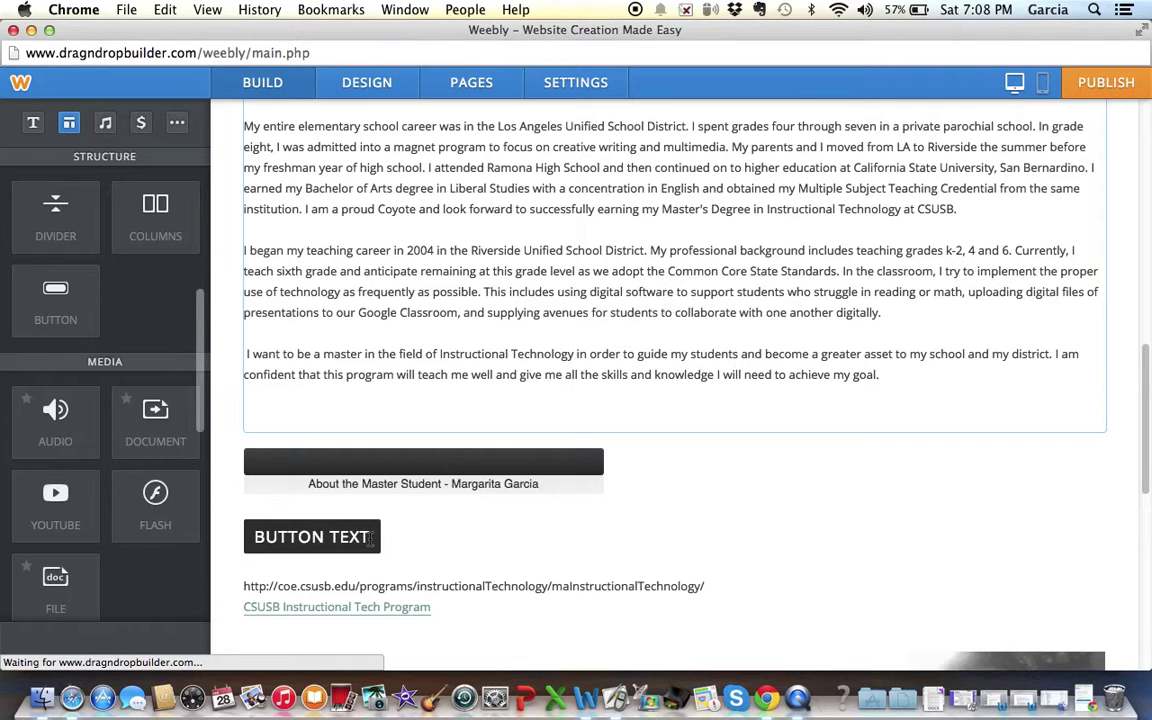
scroll(370, 540, "down", 3)
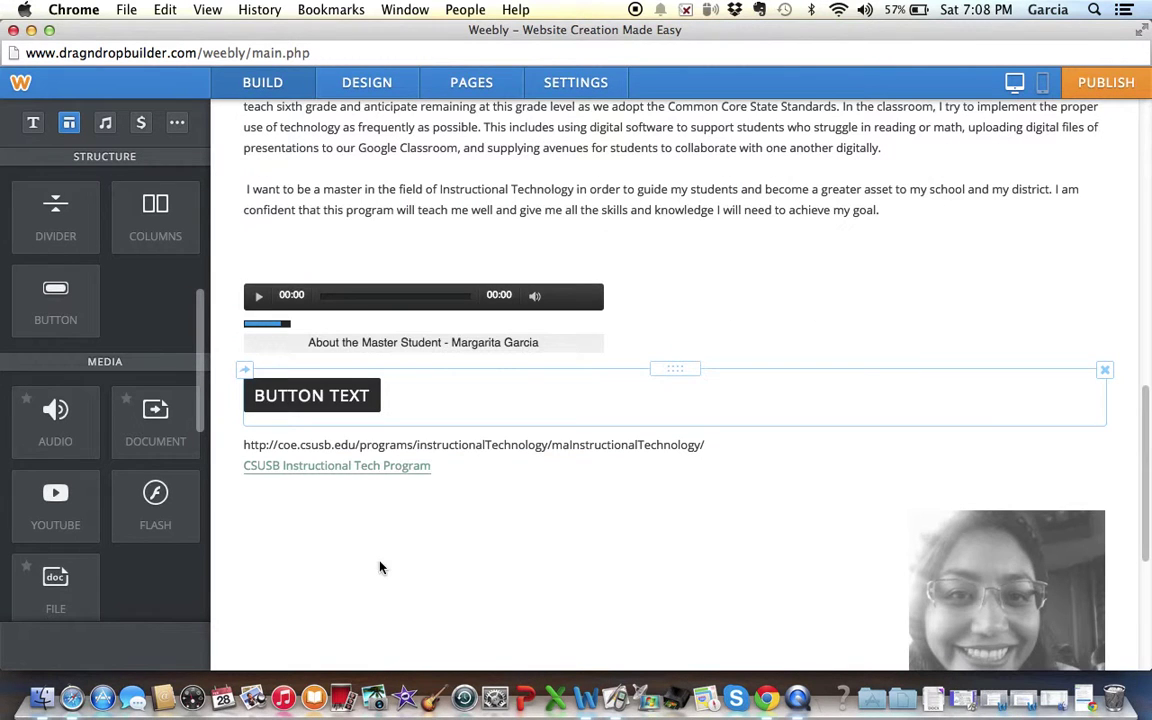
left_click_drag(367, 389, 362, 425)
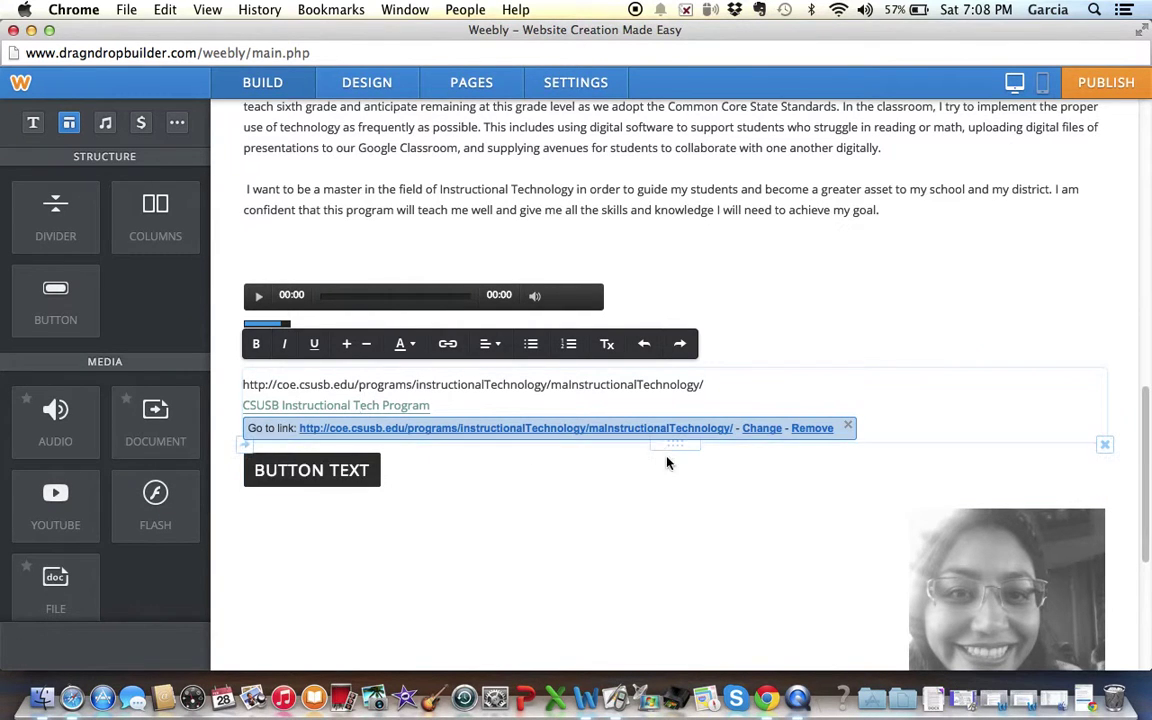
left_click_drag(670, 445, 676, 366)
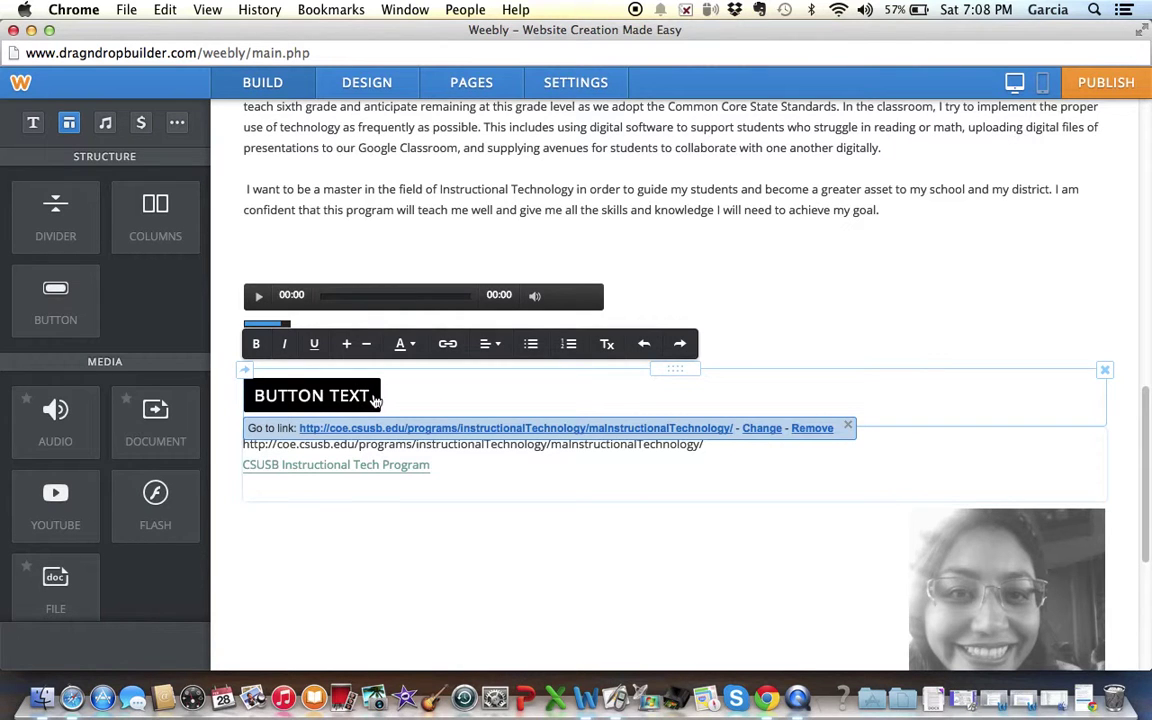
Replace the new button's placeholder label with "CSUSB" on the first line and "IT PROGRAM" on the second
left_click_drag(370, 397, 250, 396)
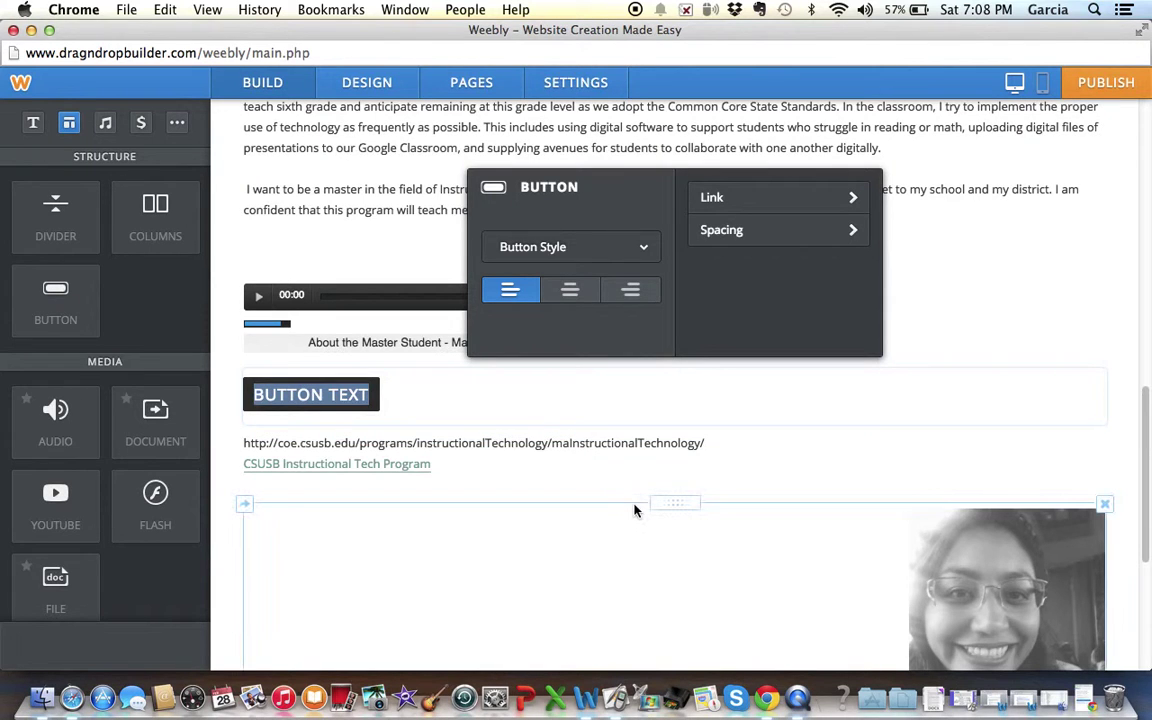
type("C")
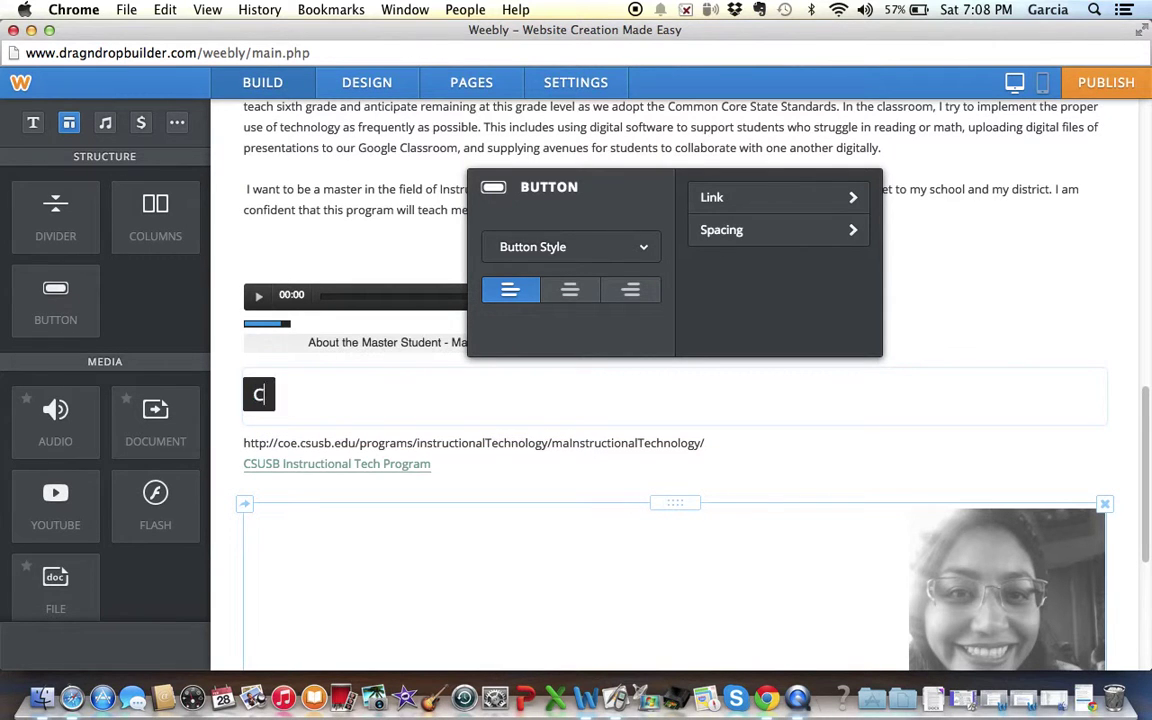
type("SUSB")
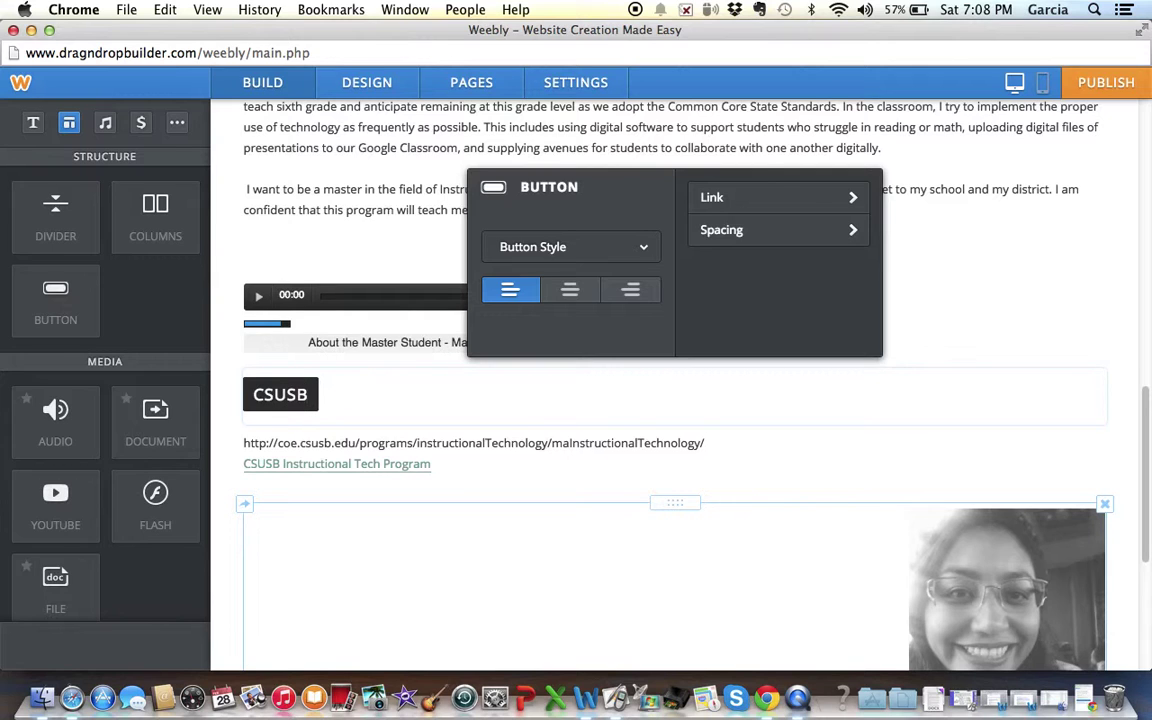
key("Return")
type("IT")
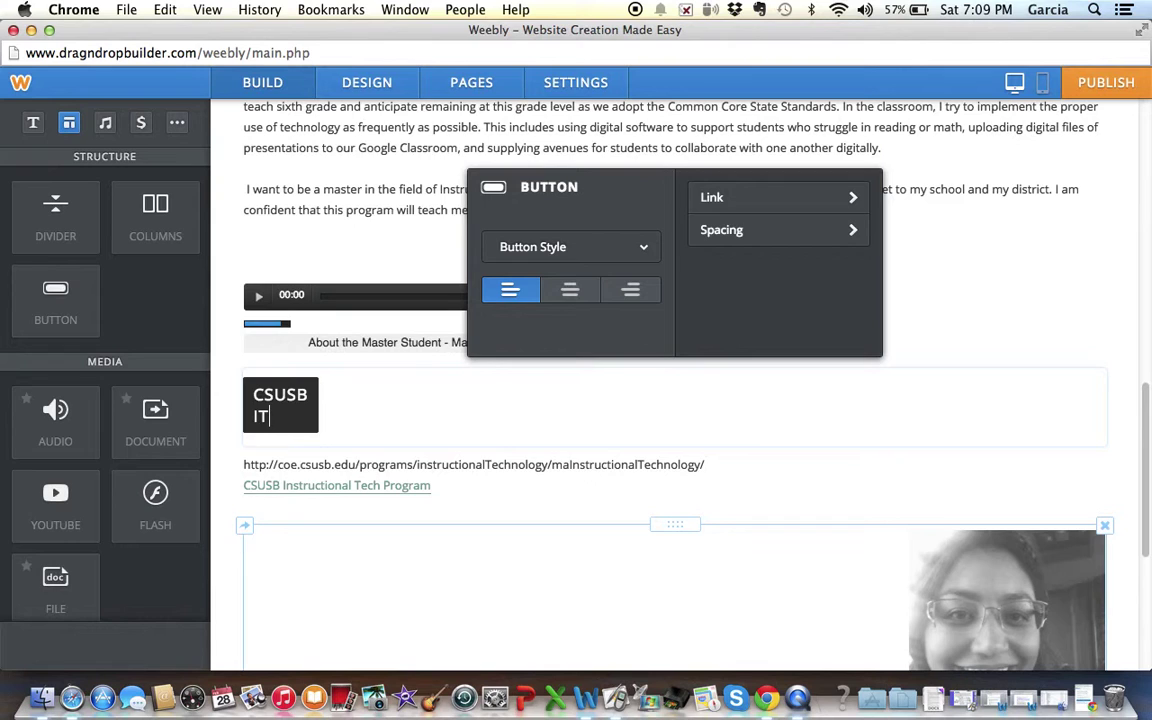
type(" PROGRAM")
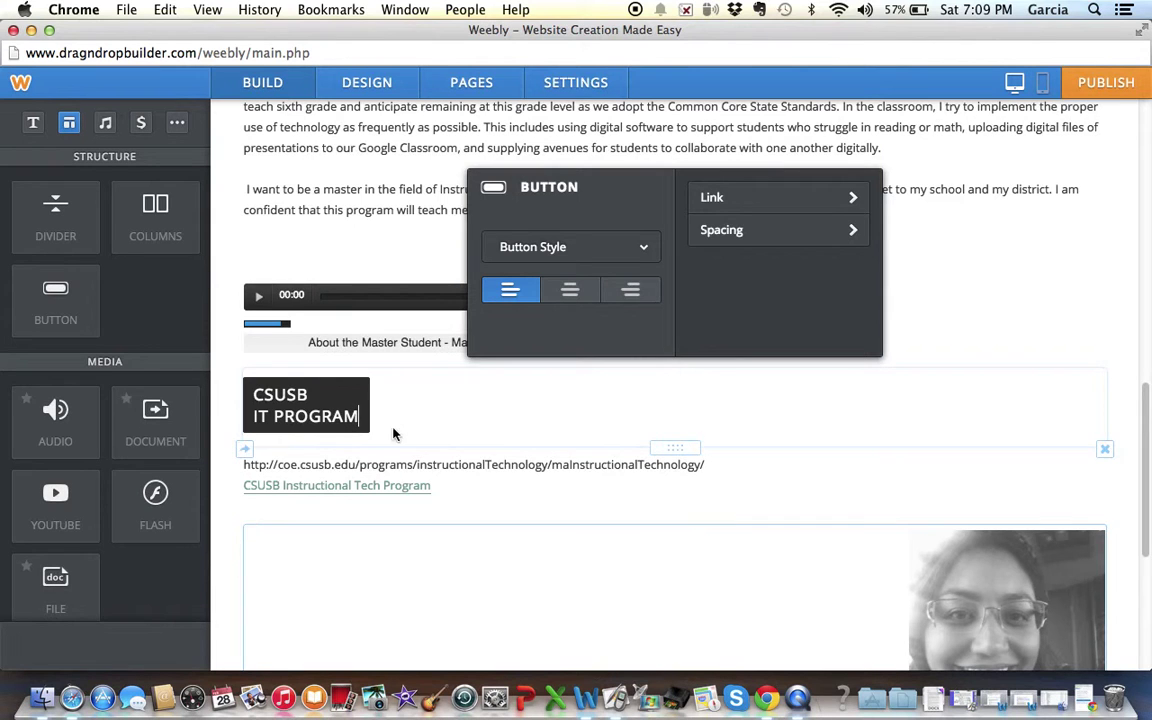
Expand "IT" in the button label so it reads "INSTRUCTIONAL" on the second line and "TECHNOLOGY PROGRAM" on the third
left_click(259, 415)
type("NSTRUCT")
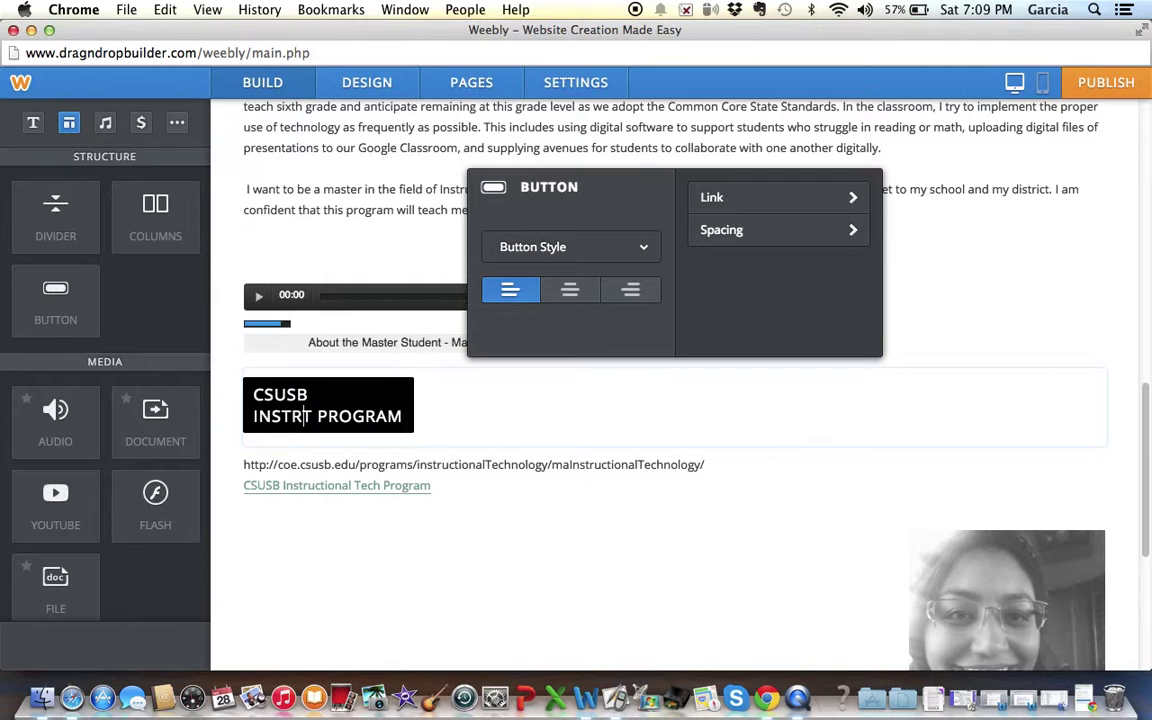
type("IONAL")
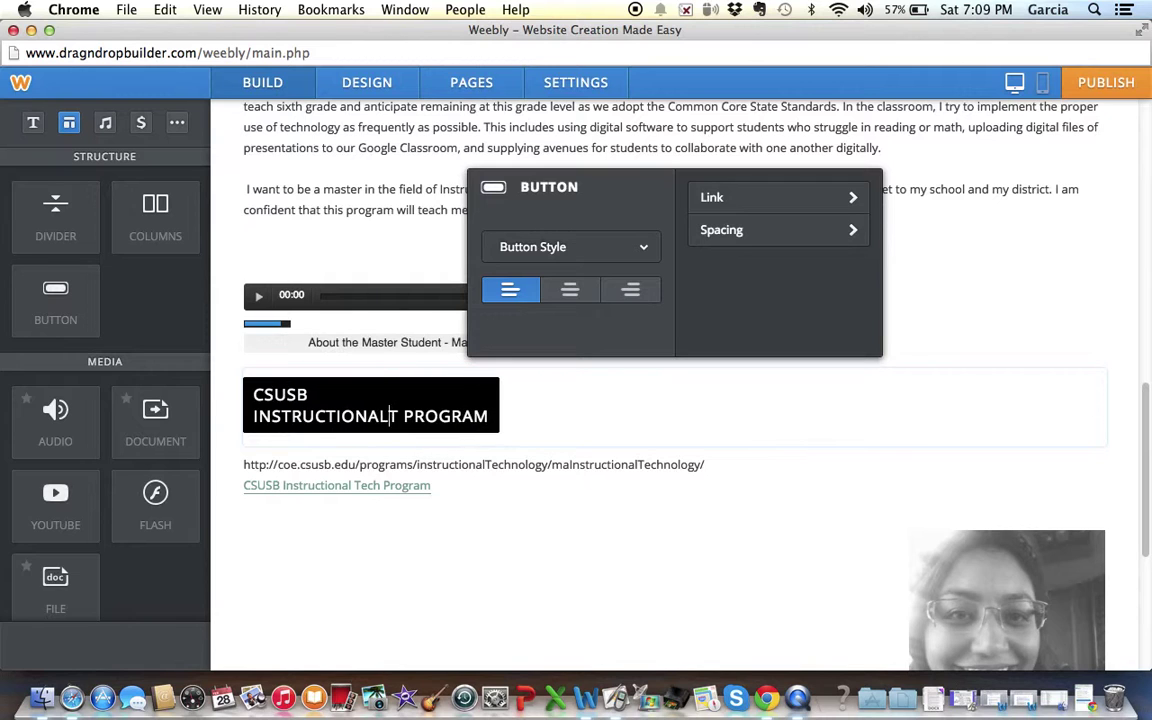
key("Return")
type("ECH")
type("NOL")
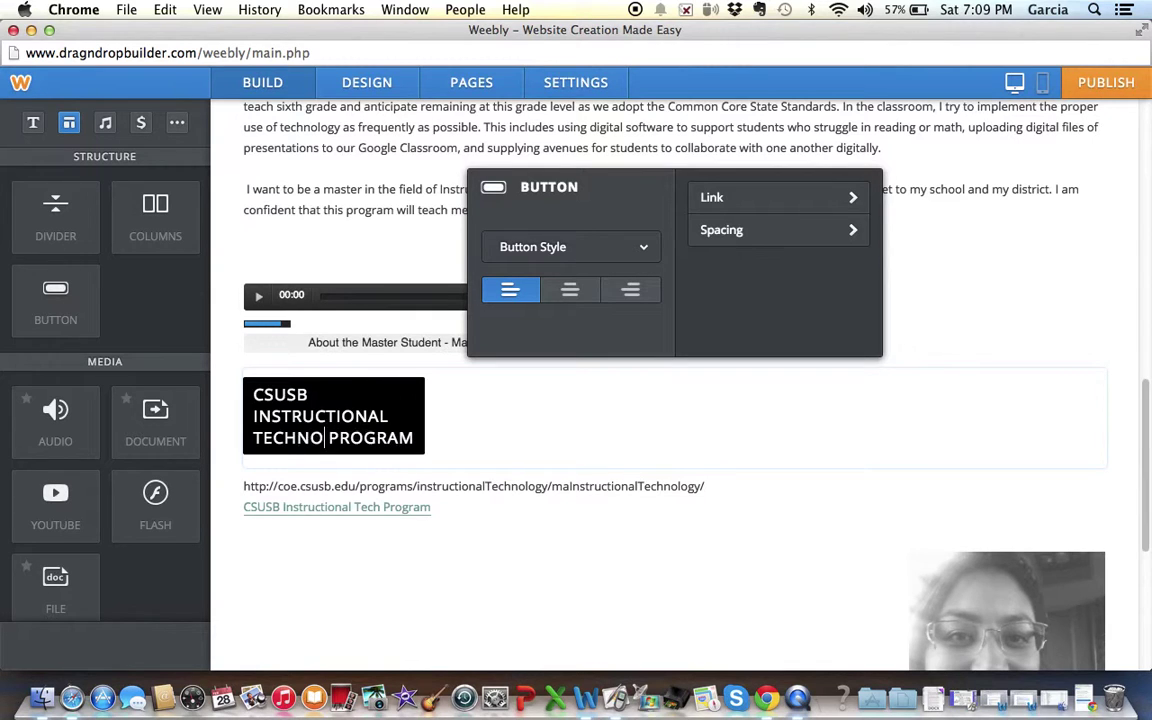
type("OGY")
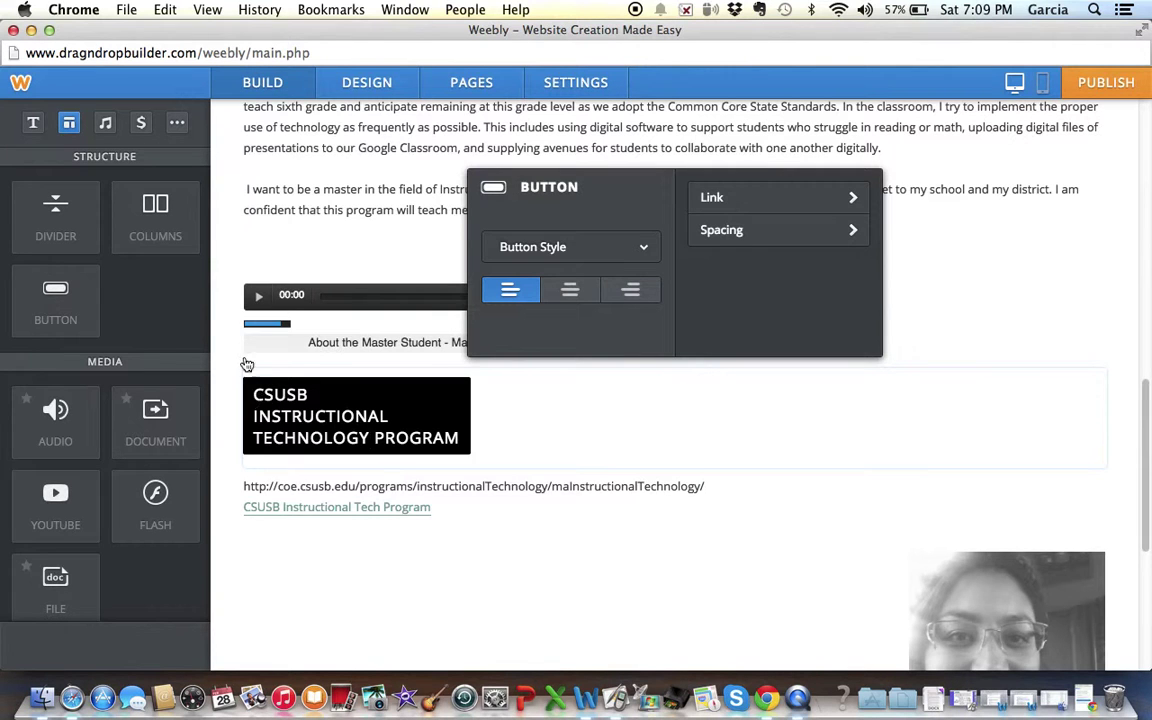
Set the CSUSB Instructional Technology Program button's style to the small green variant
left_click(634, 252)
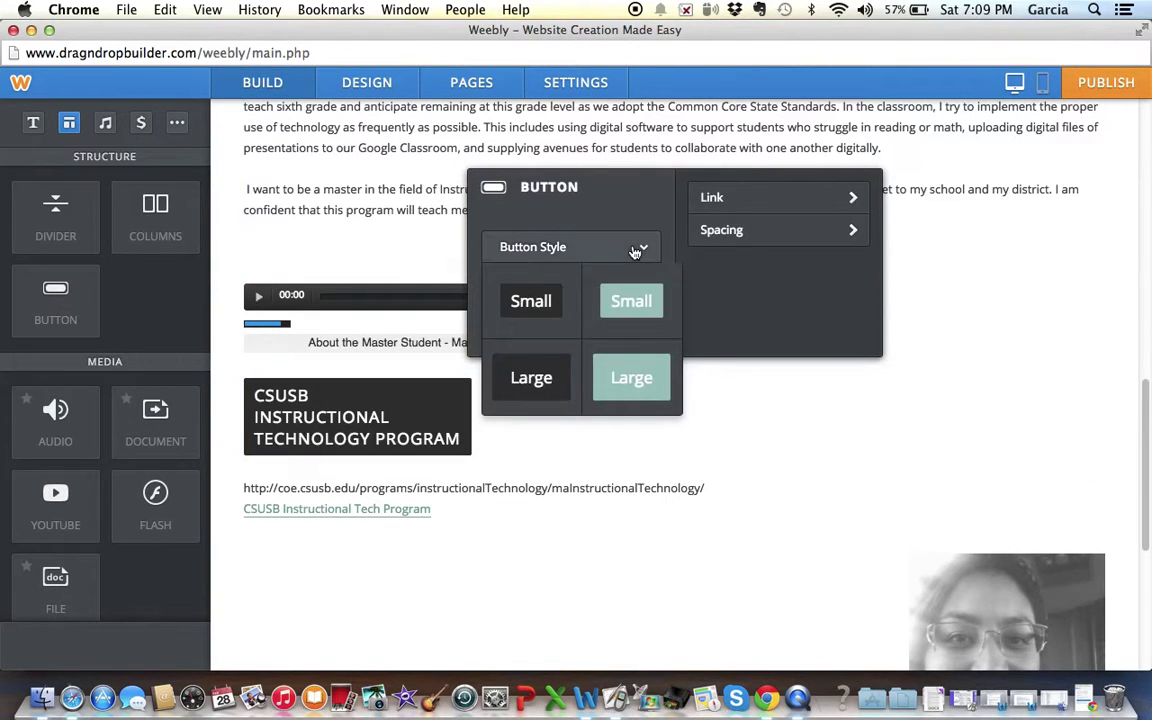
left_click(632, 302)
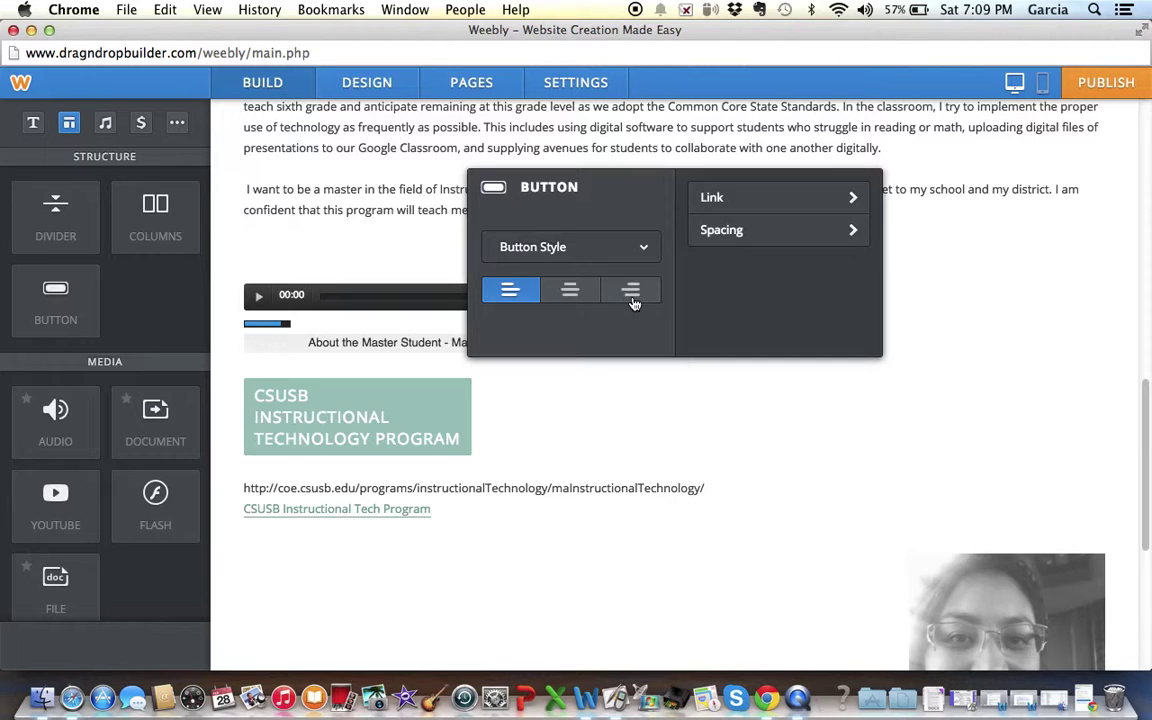
left_click(572, 250)
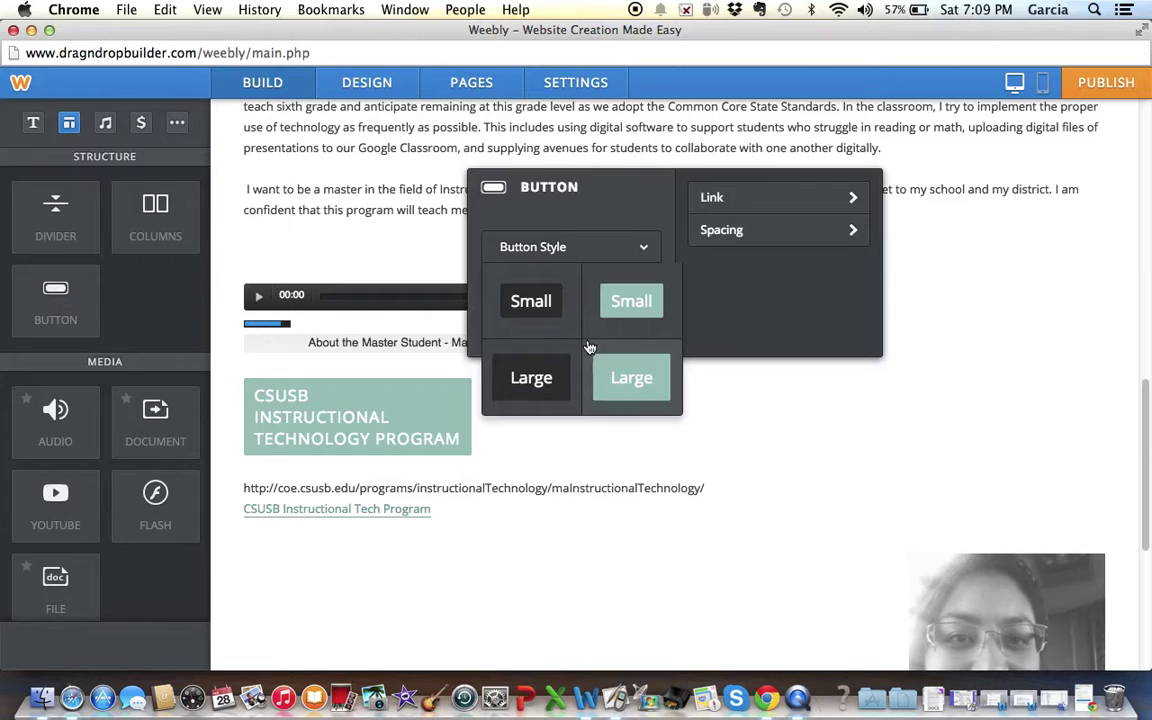
left_click(632, 246)
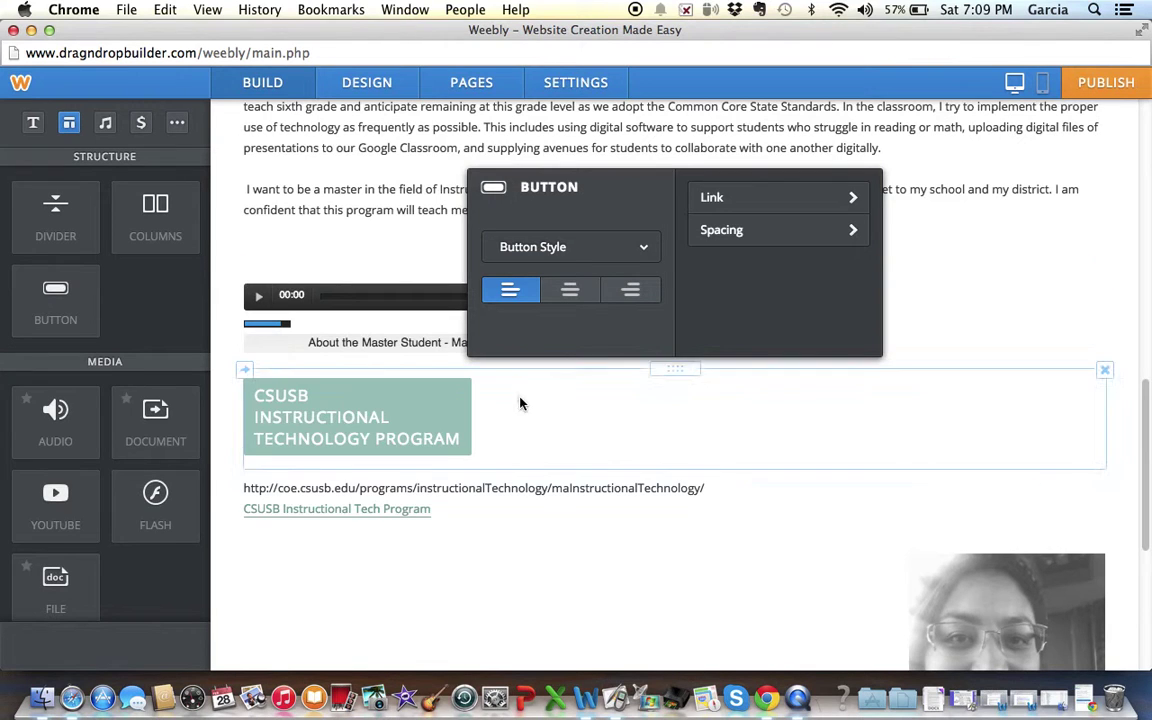
left_click(797, 204)
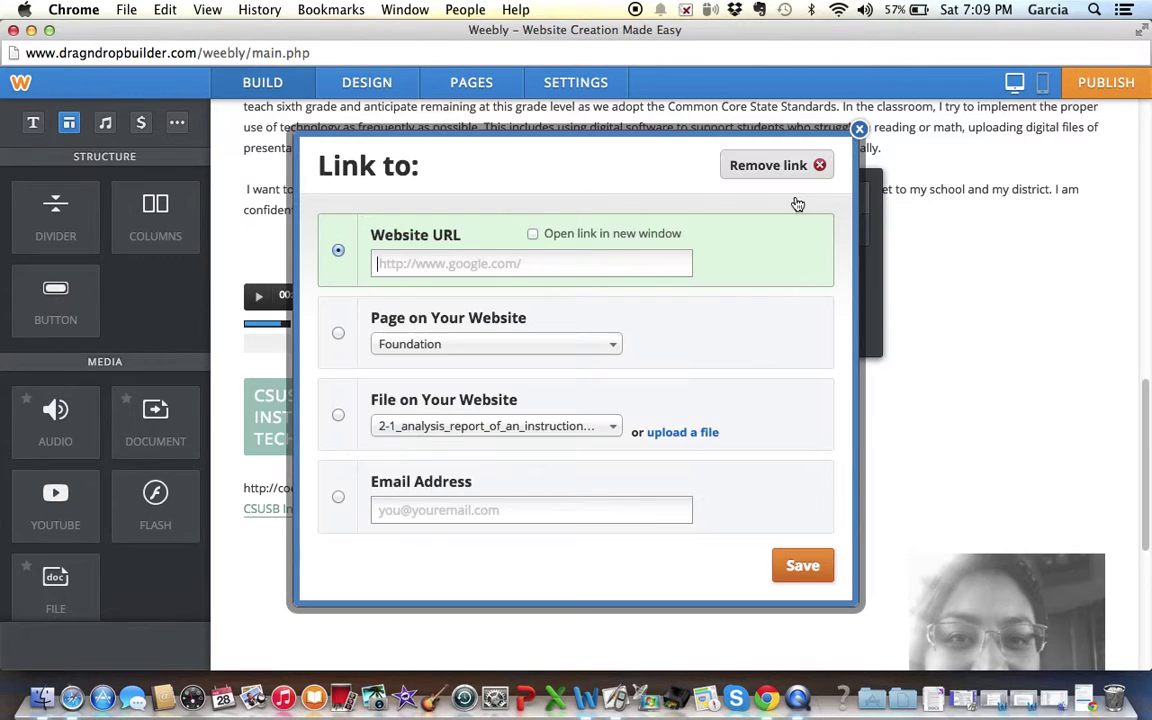
left_click(531, 234)
left_click(533, 263)
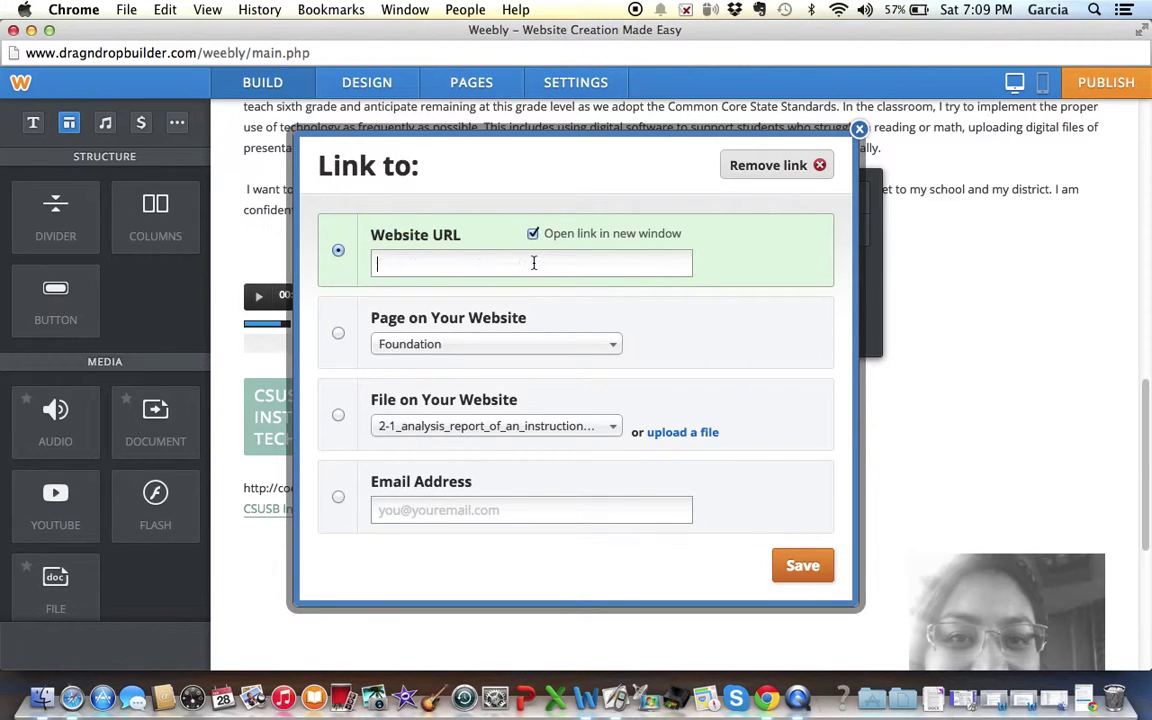
key("super+v")
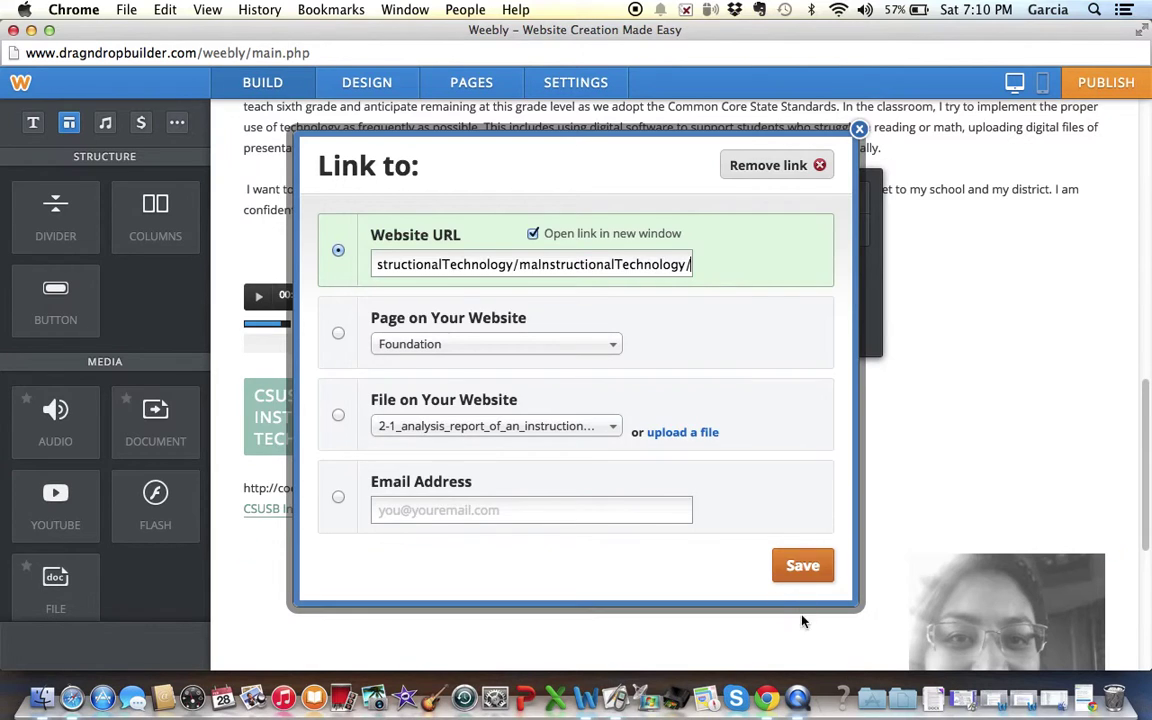
left_click(789, 576)
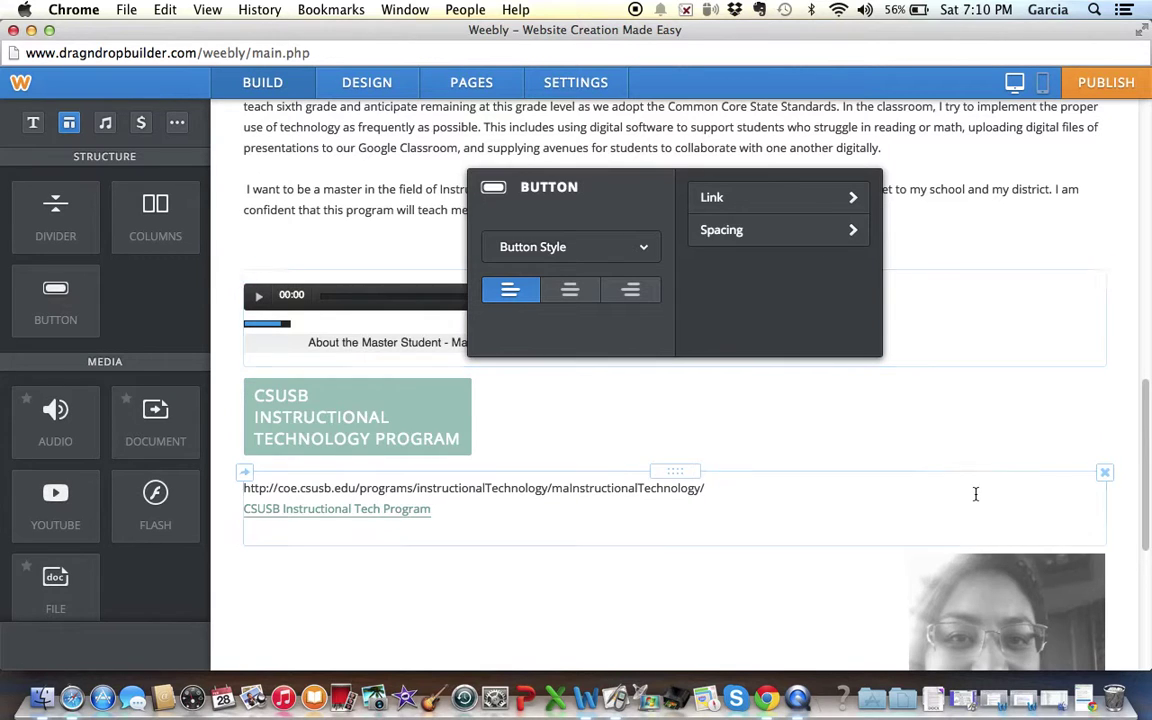
Delete the text element holding the program URL and text link below the button, and publish the website
left_click(1103, 474)
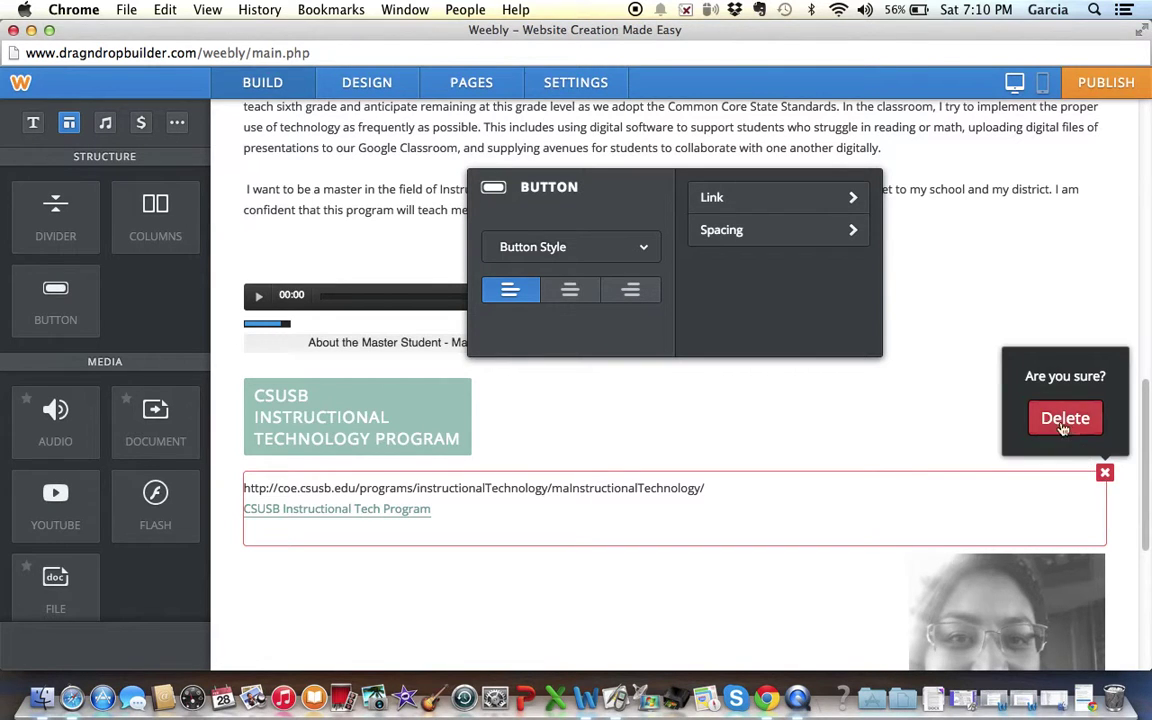
left_click(1064, 420)
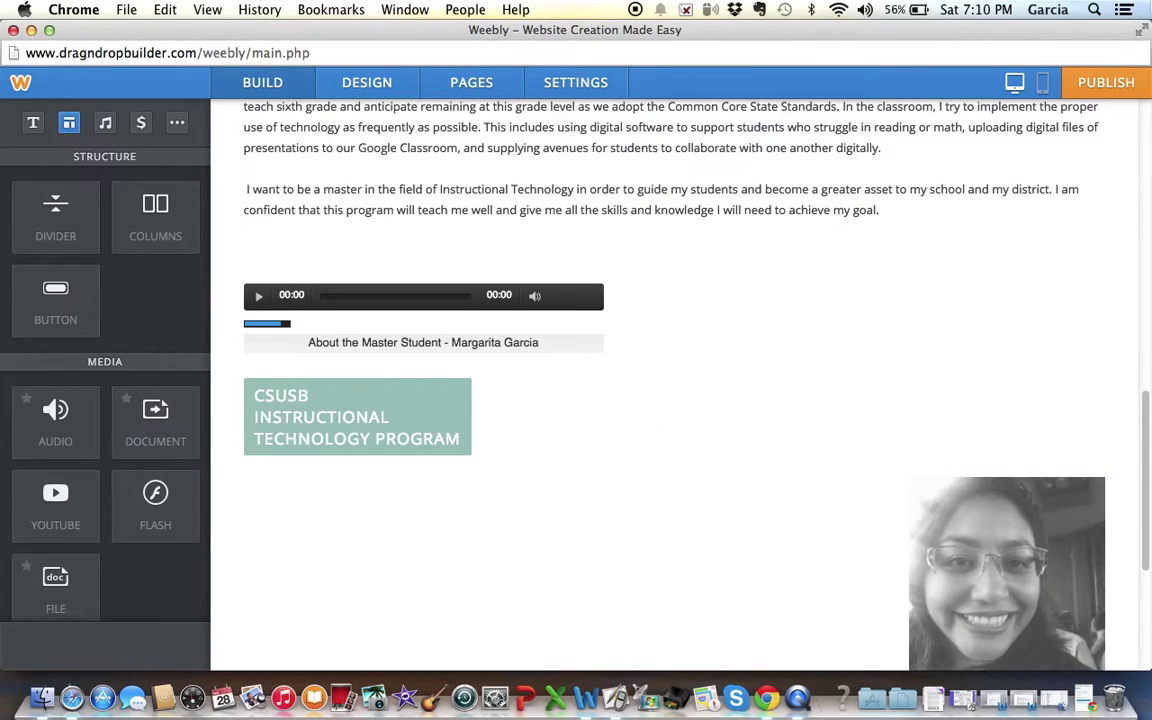
left_click(1106, 86)
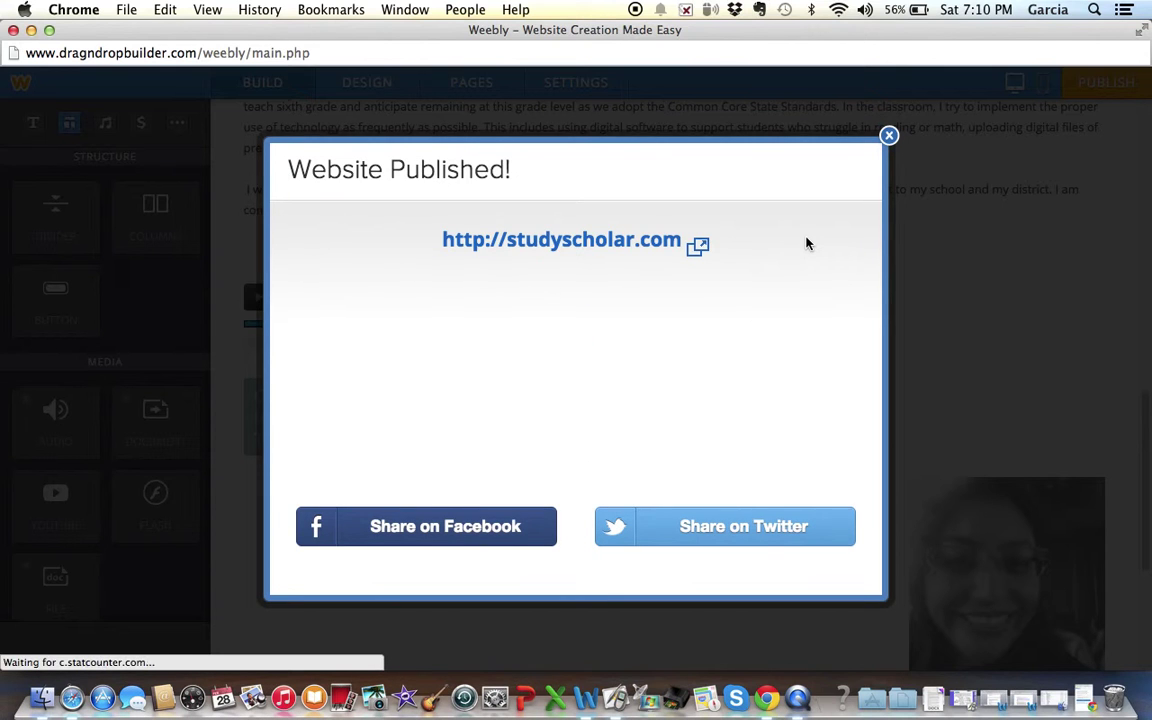
left_click(889, 136)
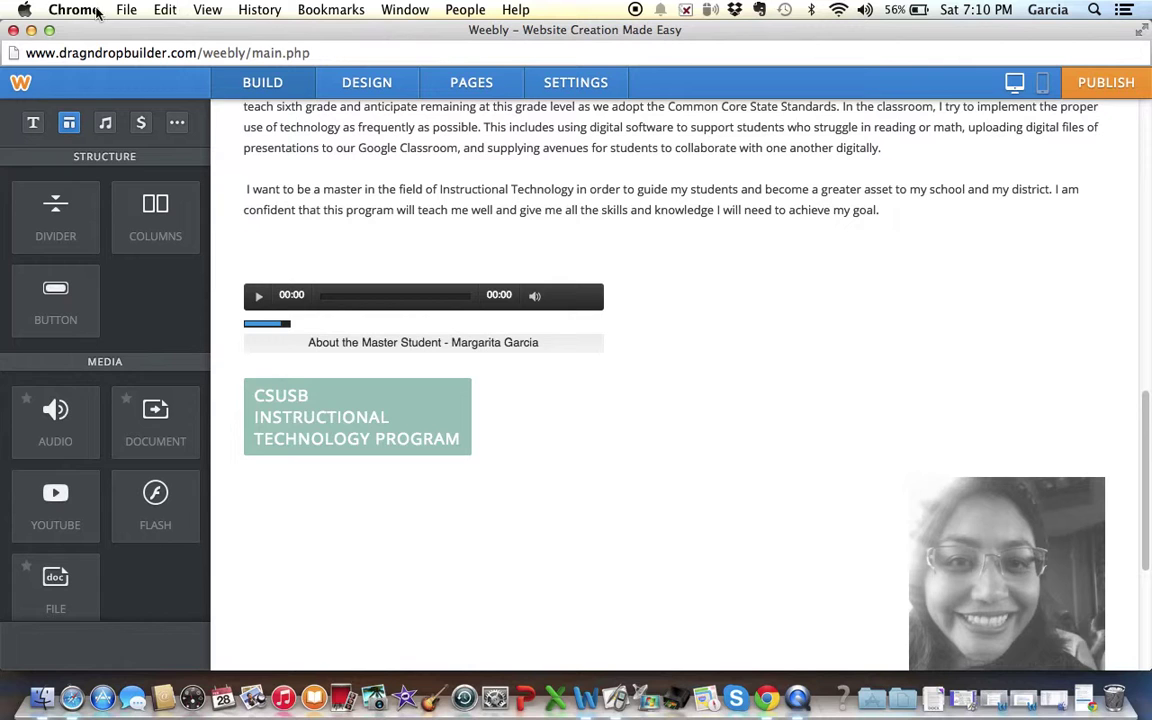
Switch to the live StudyScholar page, reload it, test the CSUSB Instructional Technology Program button, and close the page it opens
left_click(31, 30)
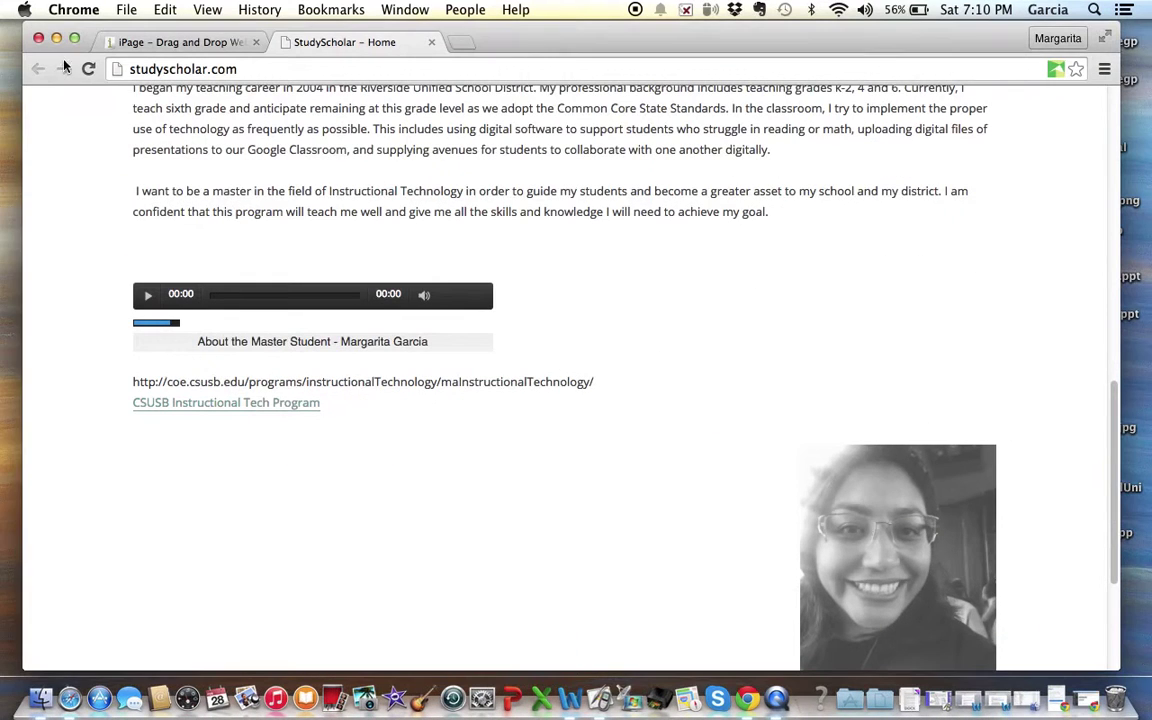
left_click(89, 71)
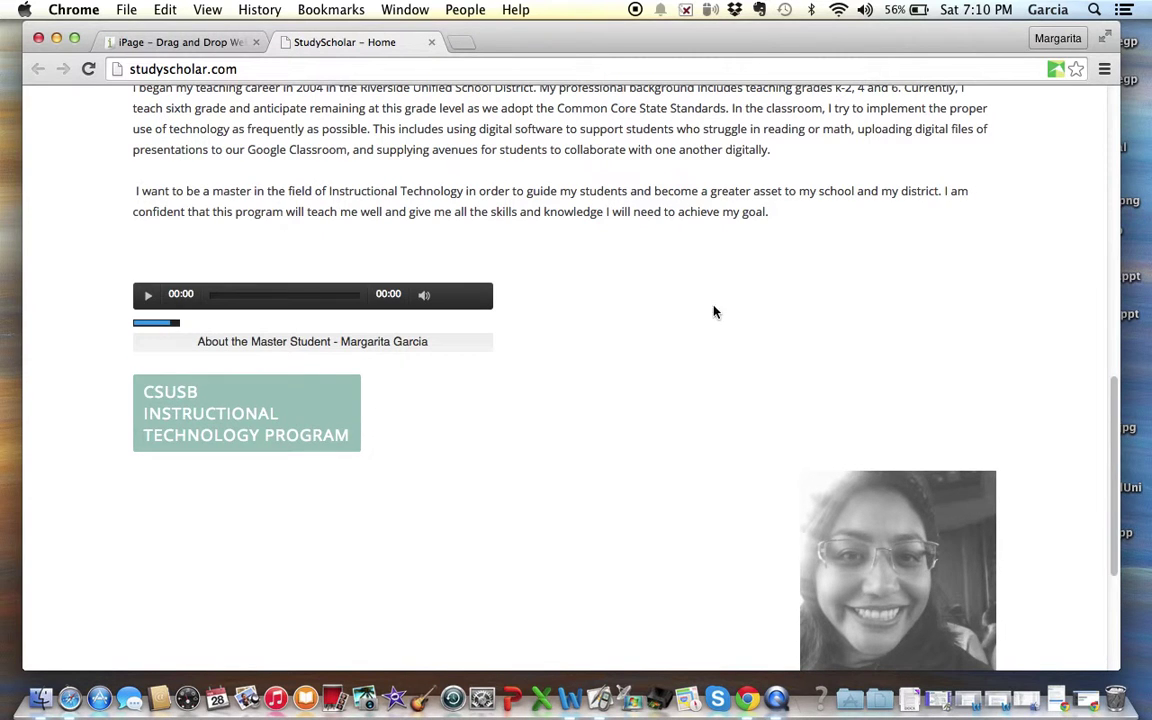
left_click(285, 428)
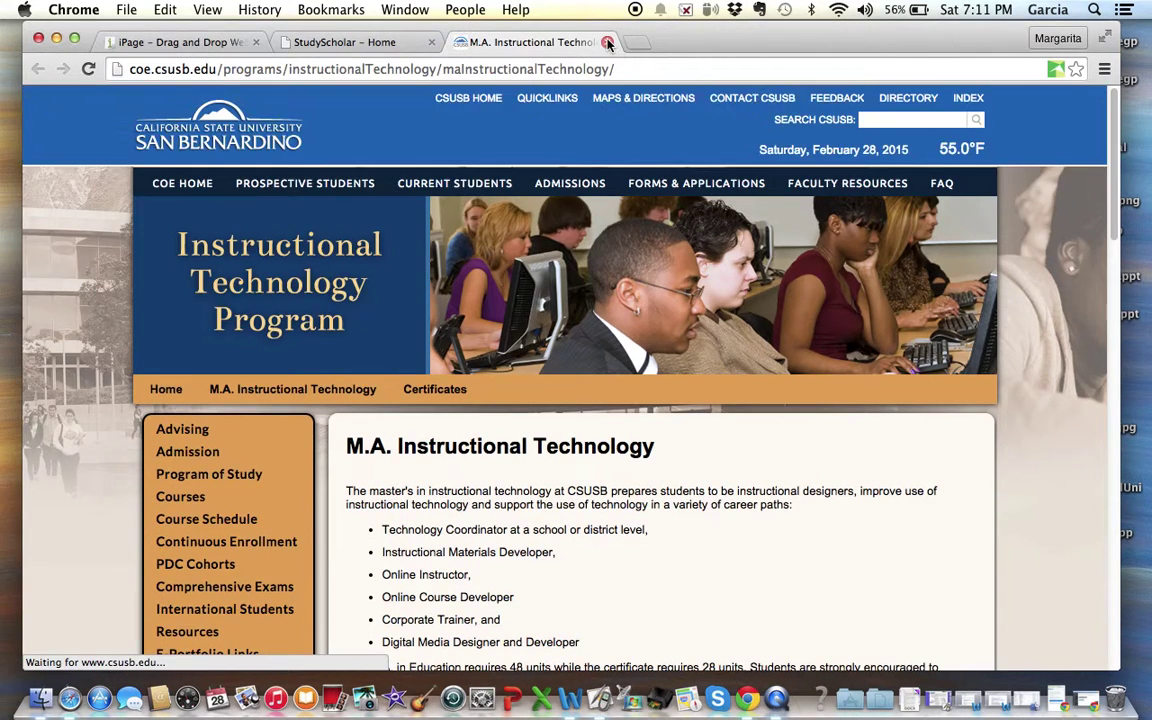
left_click(607, 42)
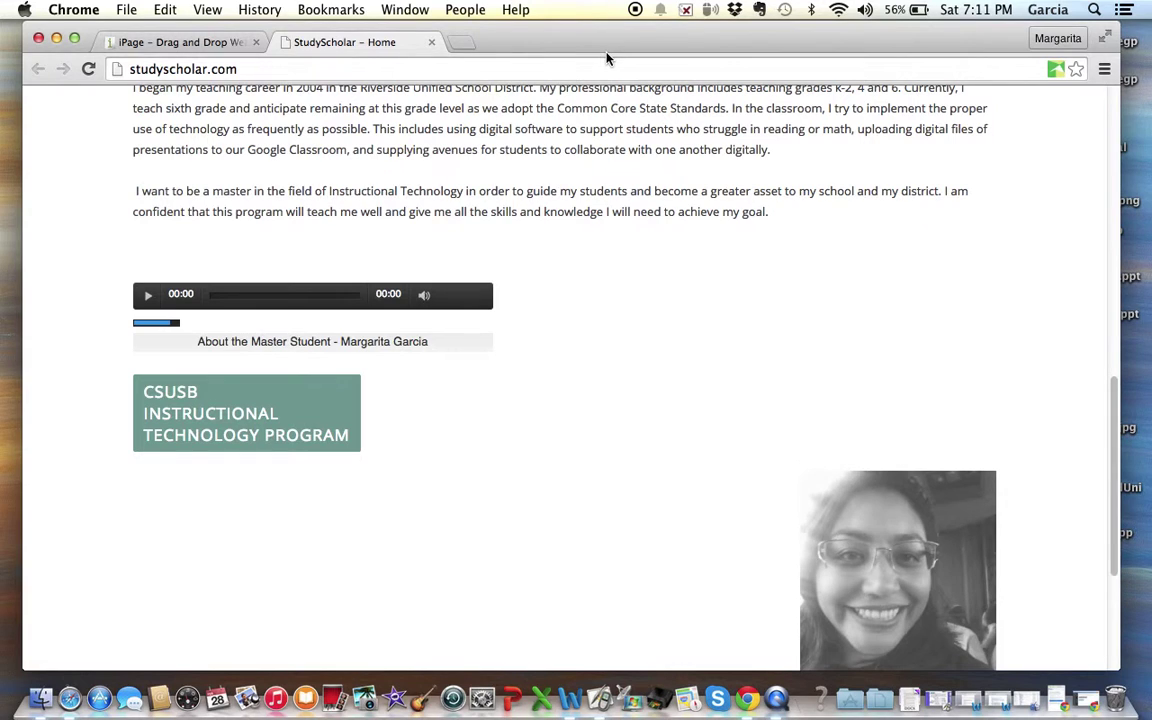